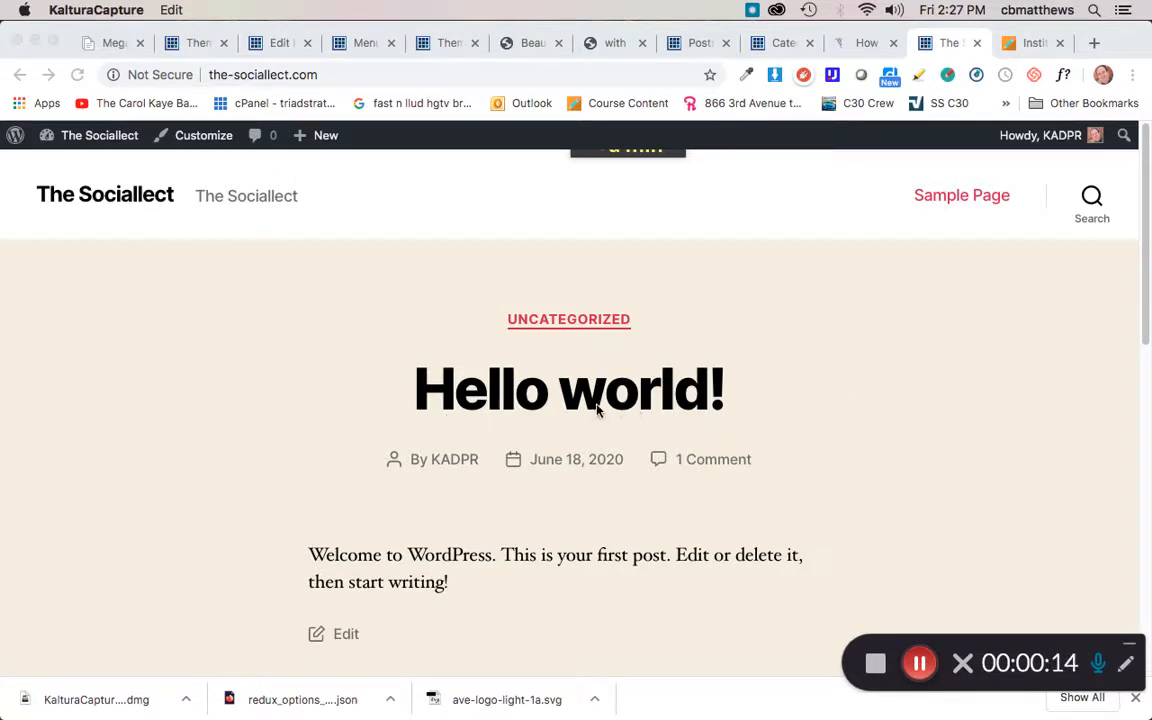
Open the WordPress admin dashboard of the site at the-sociallect.com/wp-admin.
left_click(795, 303)
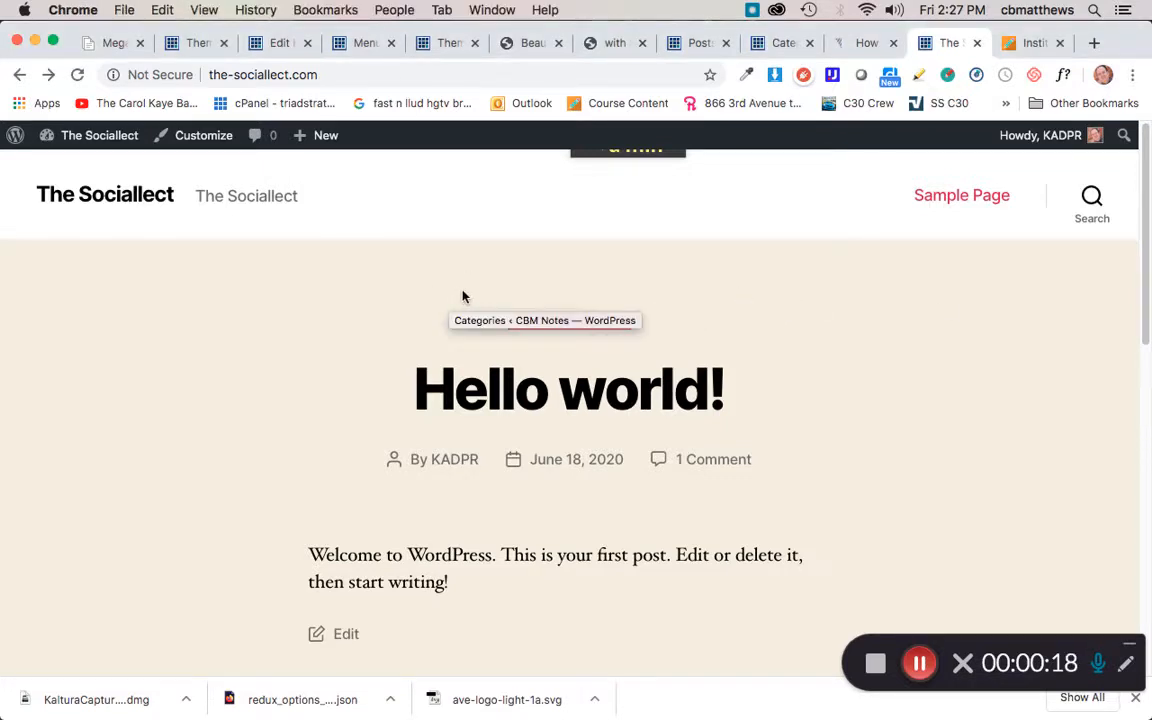
left_click(342, 74)
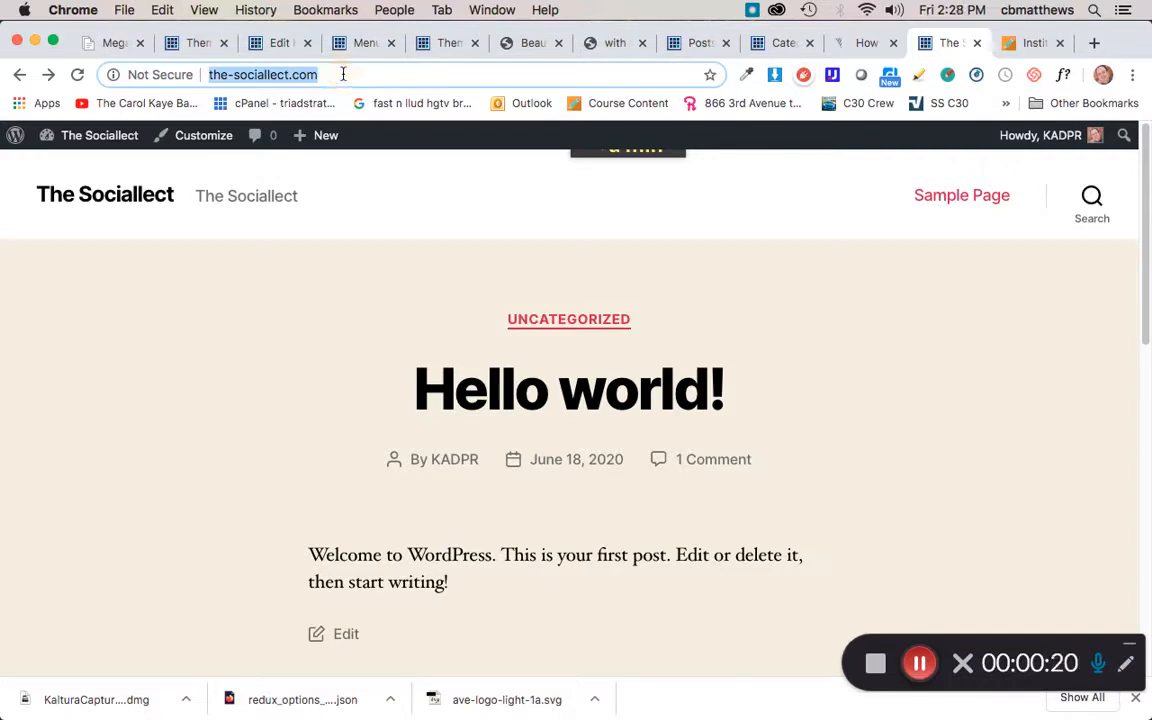
left_click(344, 74)
type("/")
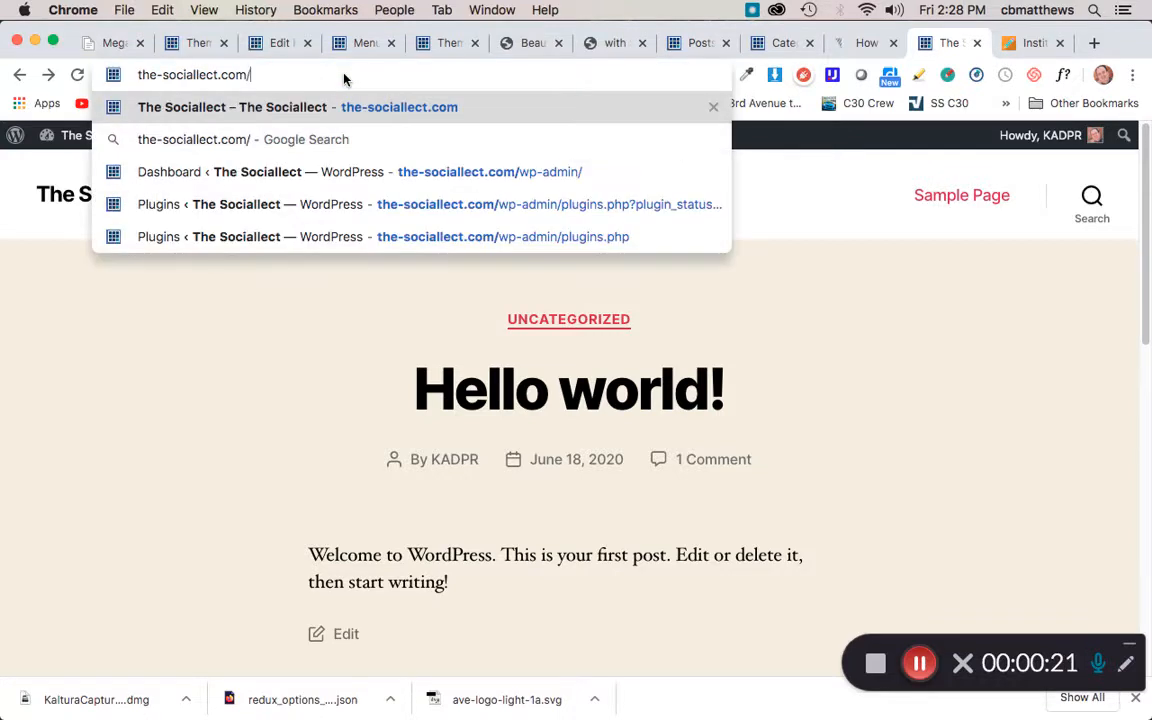
type("wp-a")
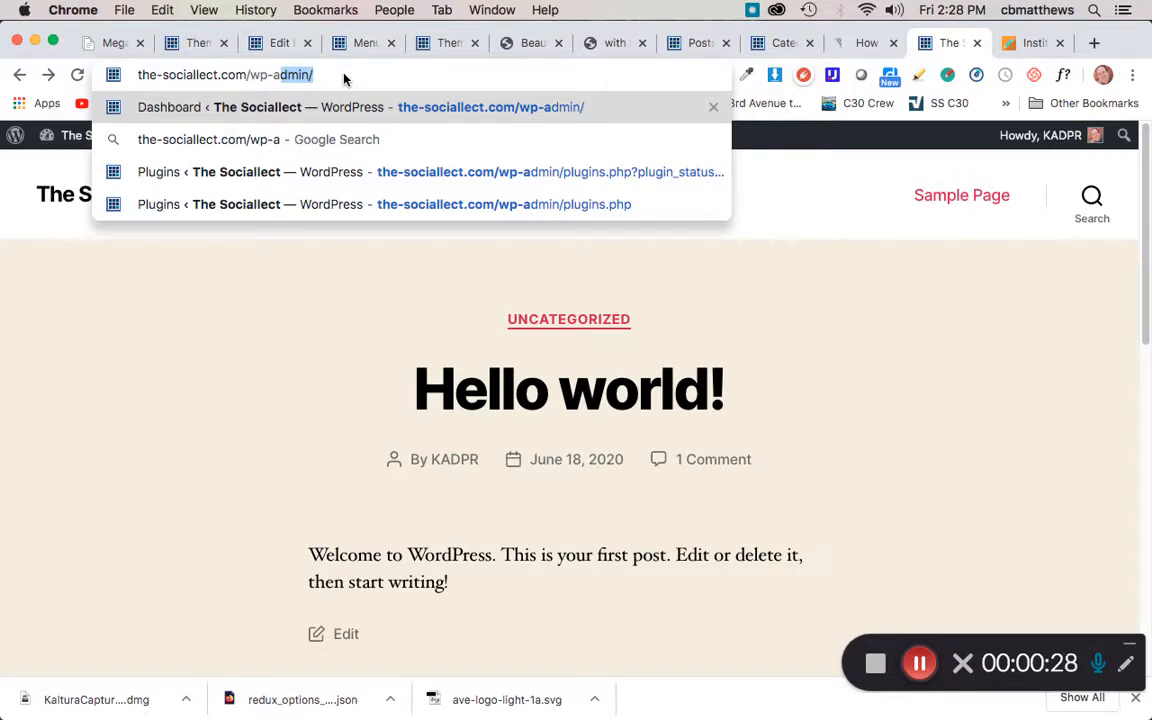
key("Return")
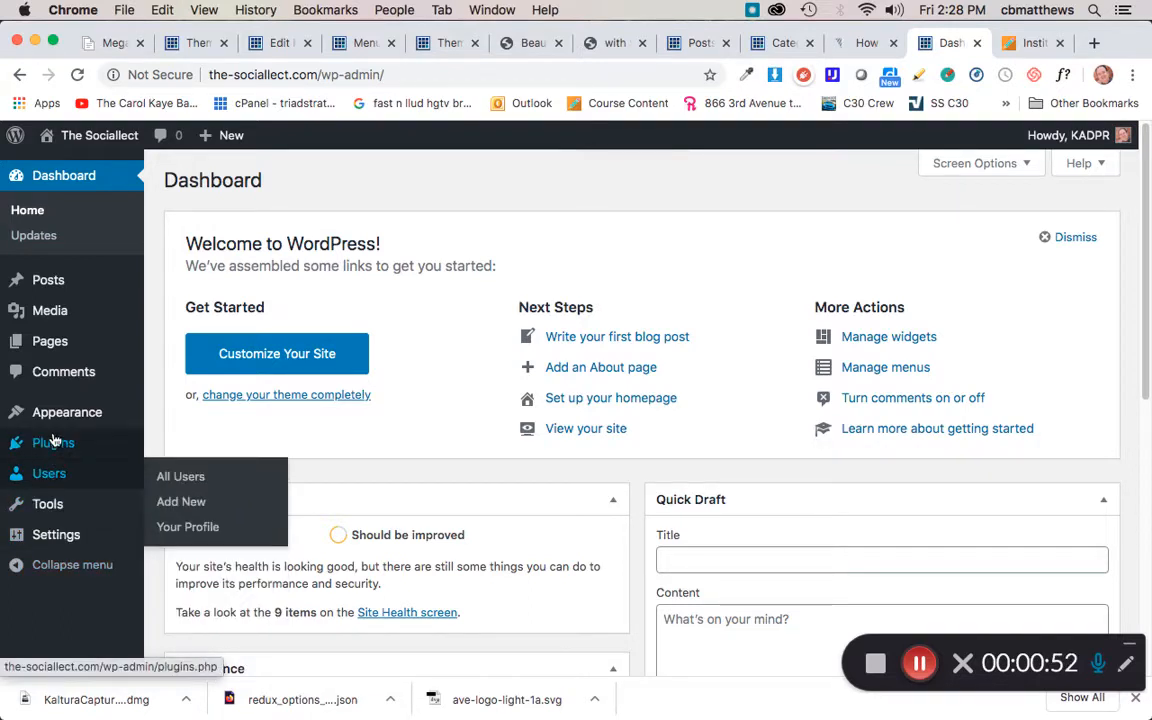
Deactivate all installed plugins in bulk and delete the Hello Dolly plugin.
mouse_move(51, 444)
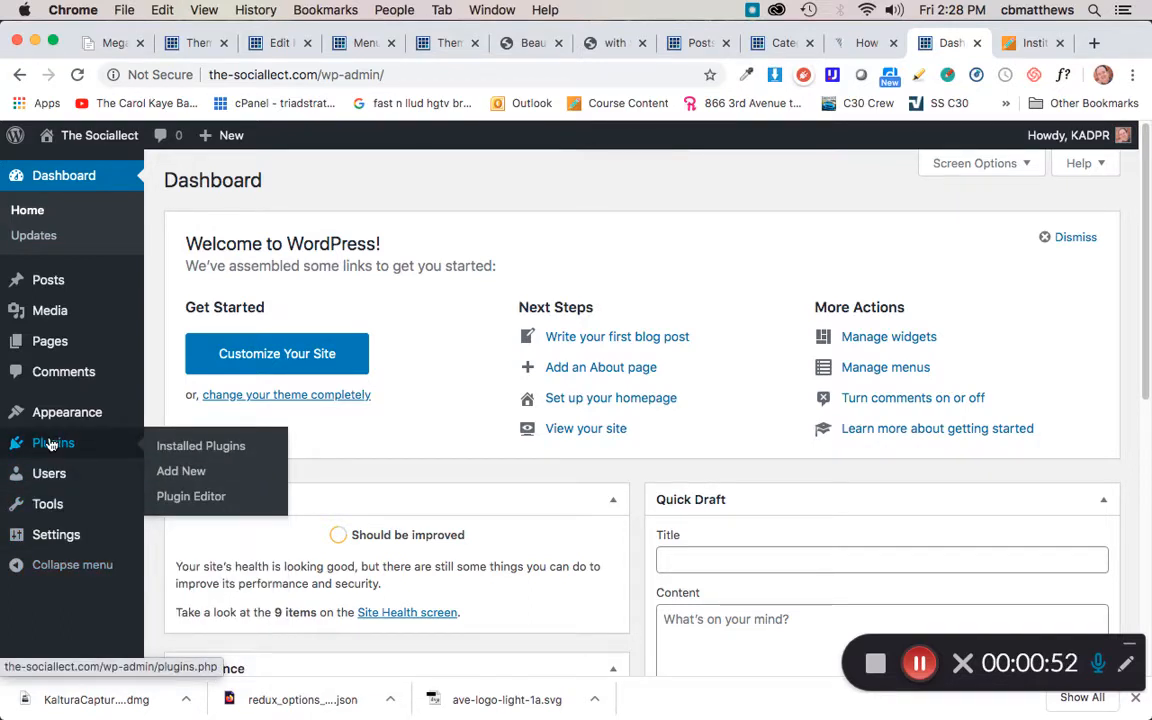
left_click(213, 451)
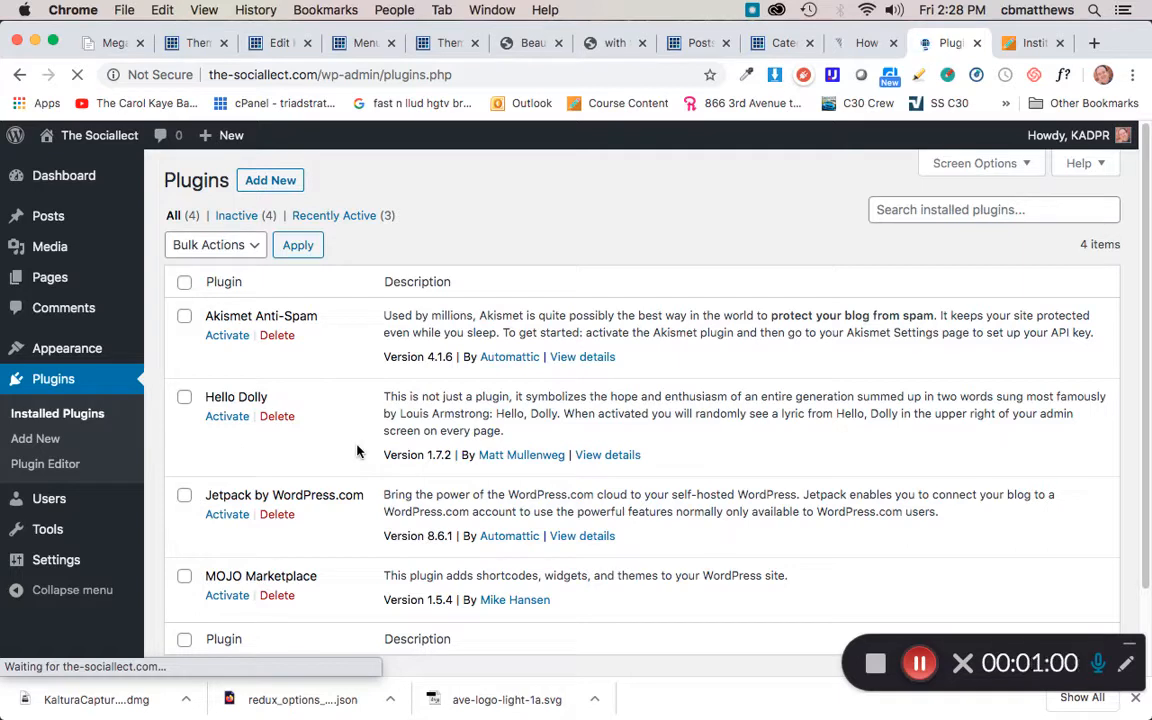
scroll(393, 447, "down", 2)
scroll(392, 442, "up", 2)
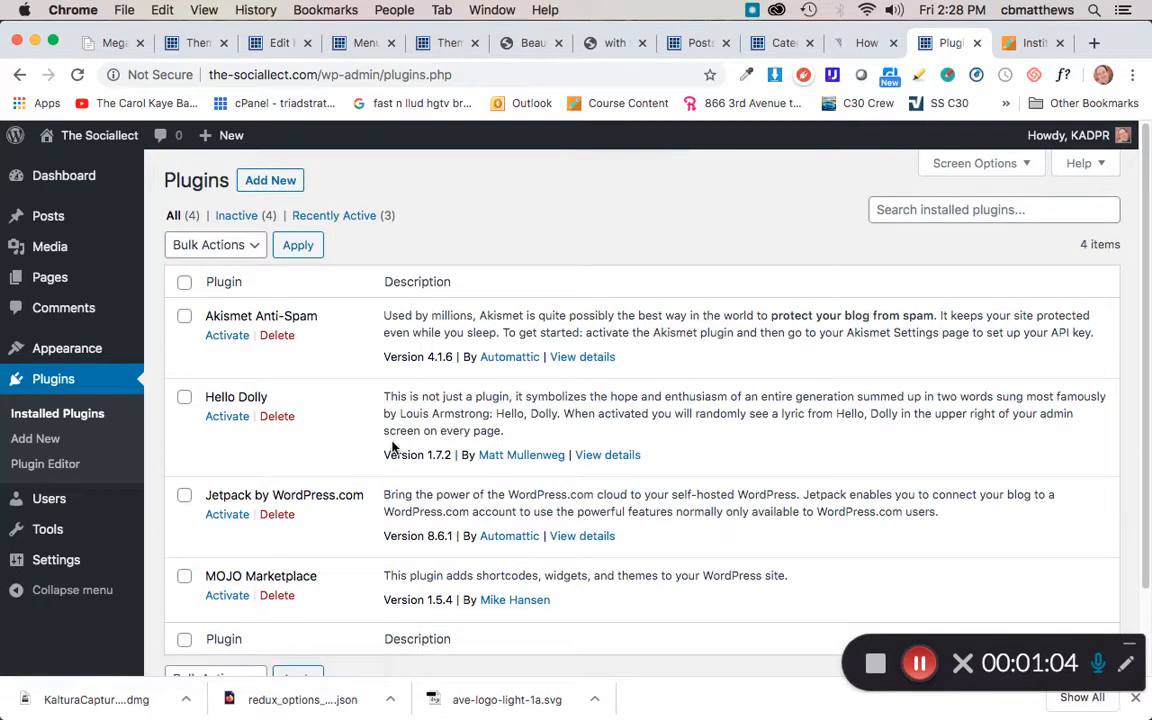
left_click(184, 282)
left_click(213, 245)
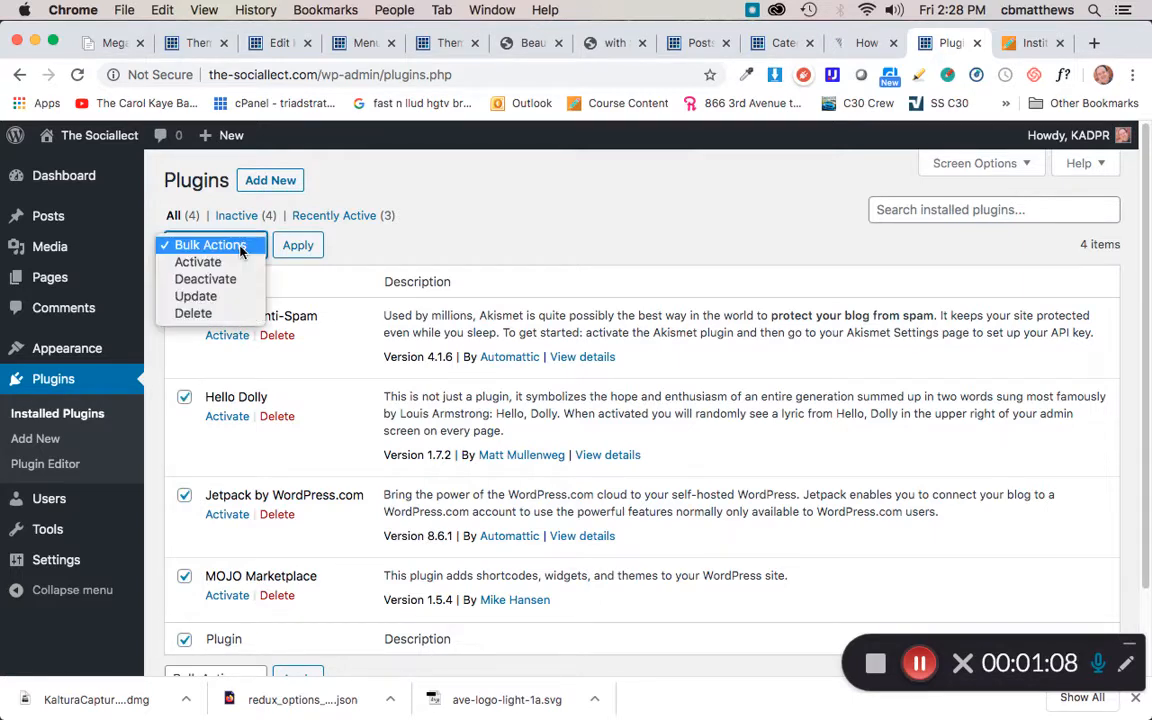
left_click(205, 278)
left_click(299, 246)
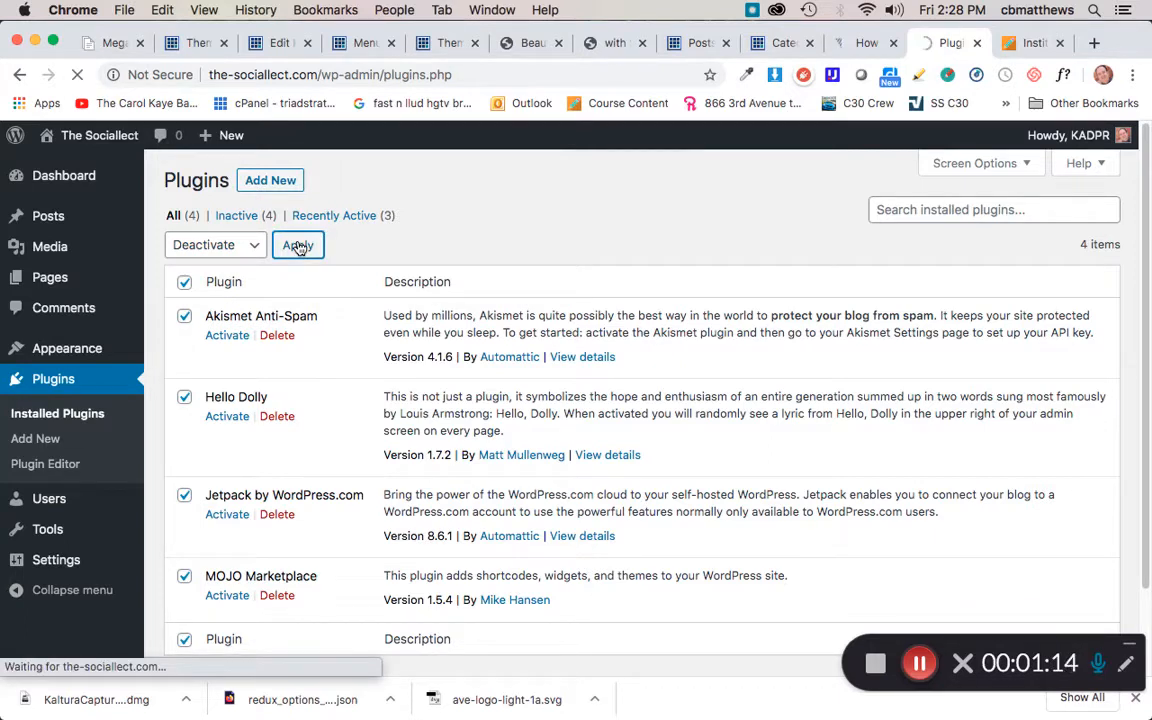
left_click(274, 420)
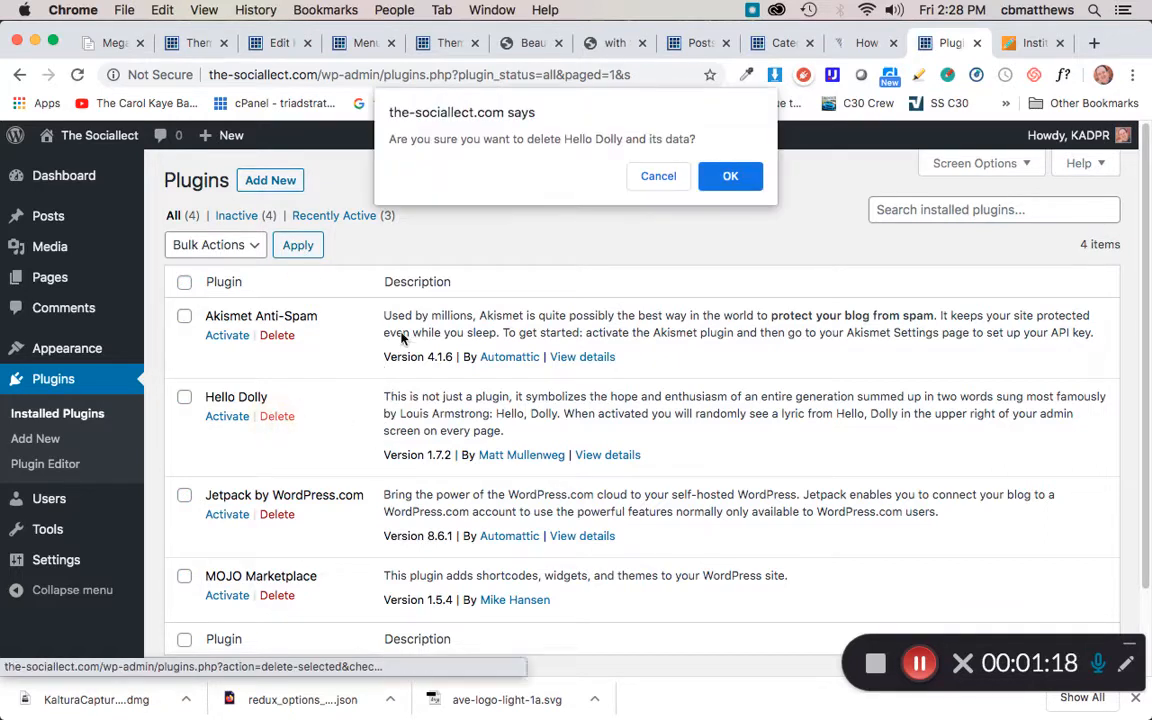
left_click(729, 176)
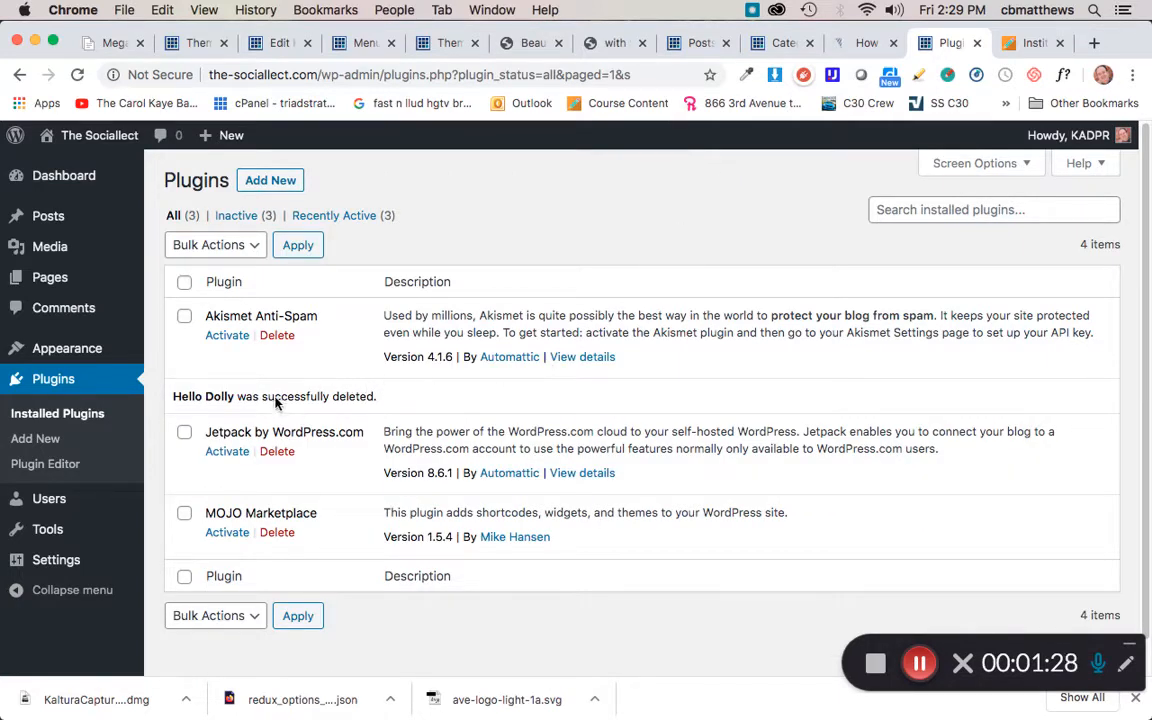
Go to the installed themes, start adding a new theme, and open the form for uploading a theme .zip file.
mouse_move(62, 183)
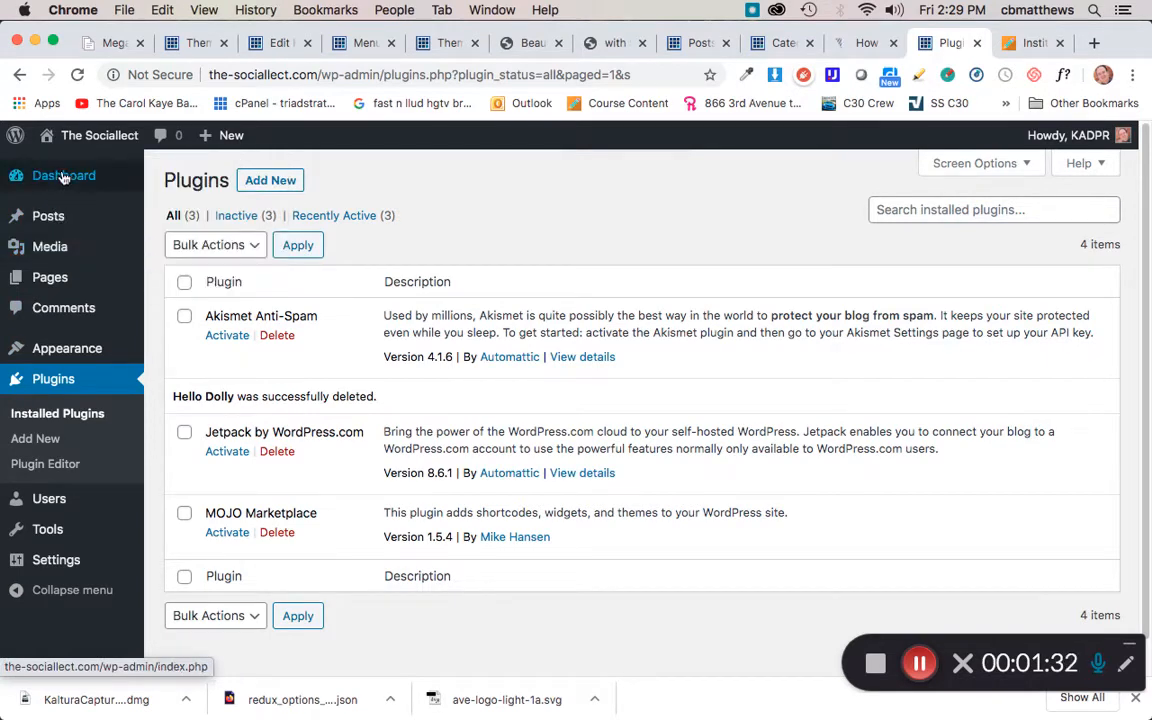
mouse_move(62, 352)
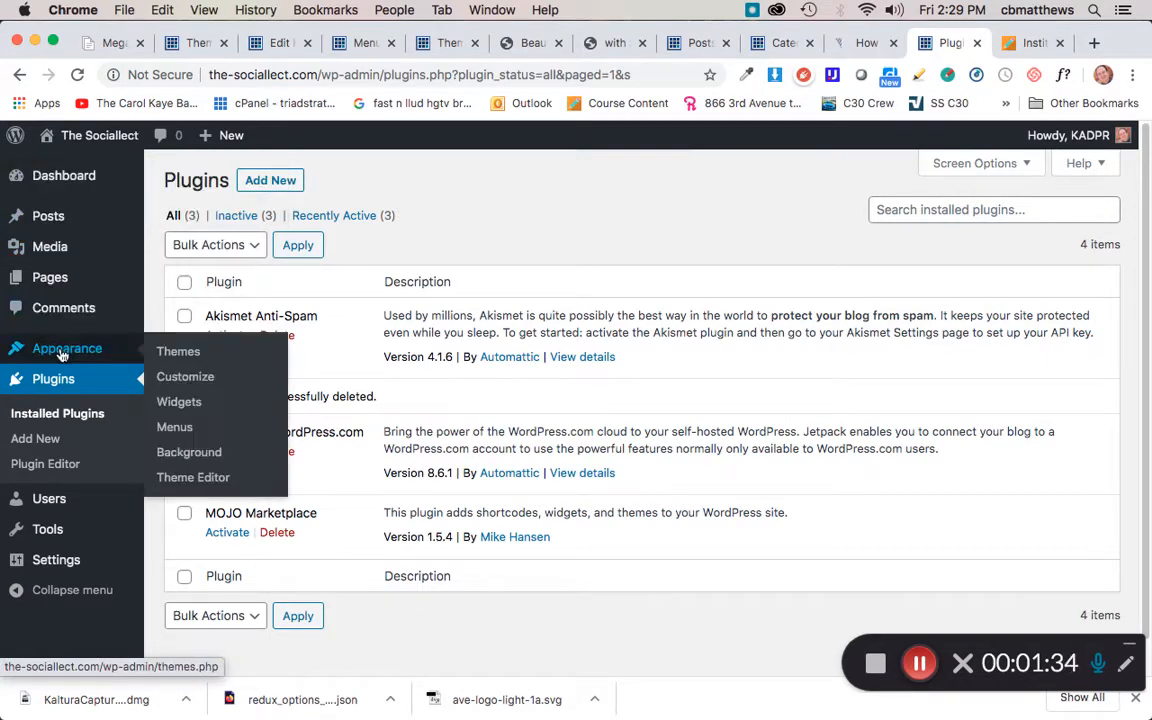
left_click(183, 356)
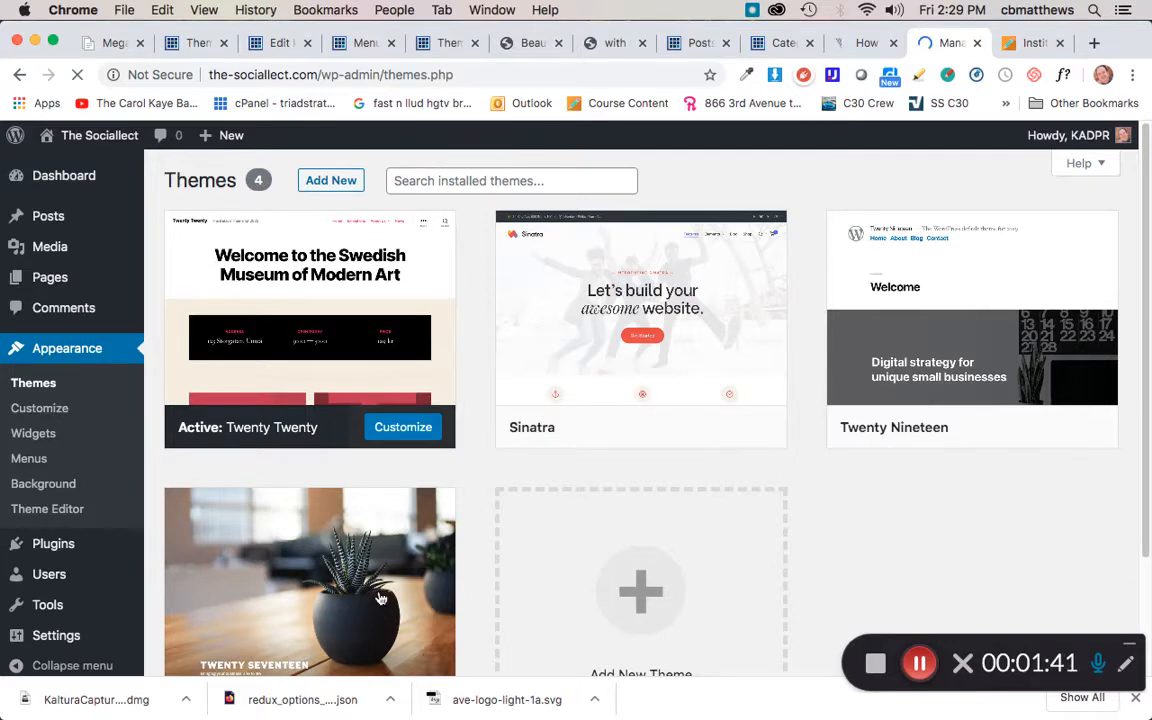
left_click(327, 183)
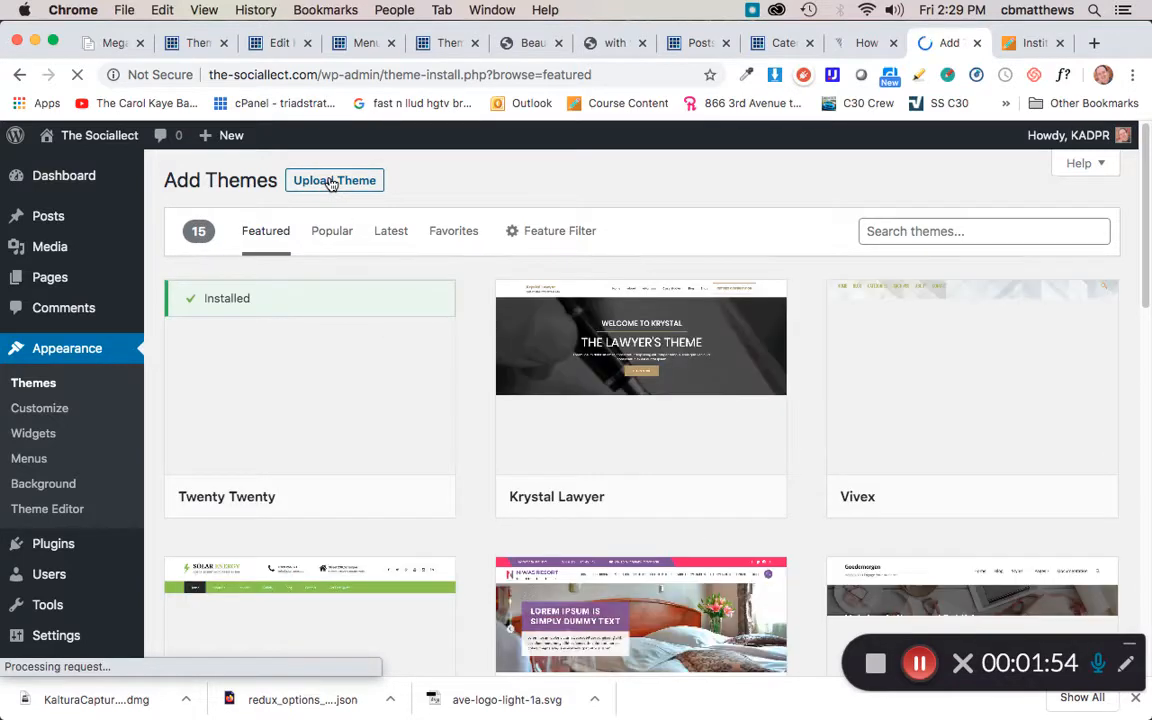
left_click(331, 184)
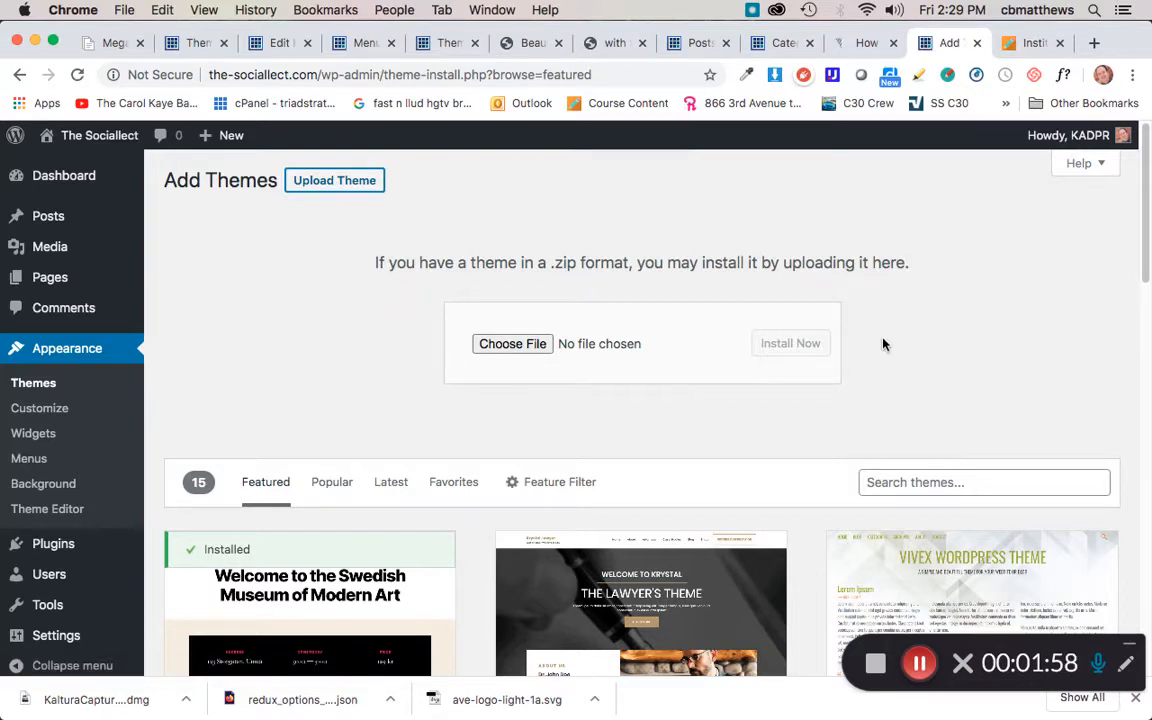
left_click(920, 664)
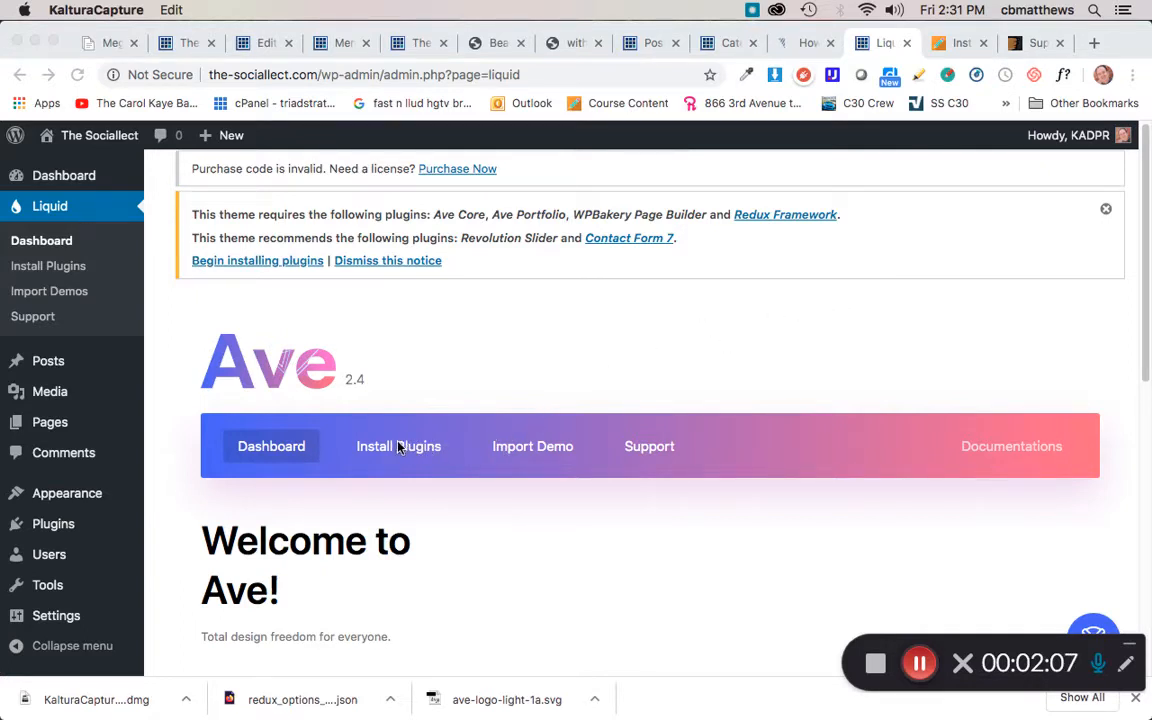
Bulk-install the Ave theme's plugins: Ave Core, Ave Portfolio, Redux Framework, WPBakery Page Builder, Contact Form 7 and Revolution Slider.
scroll(586, 364, "down", 3)
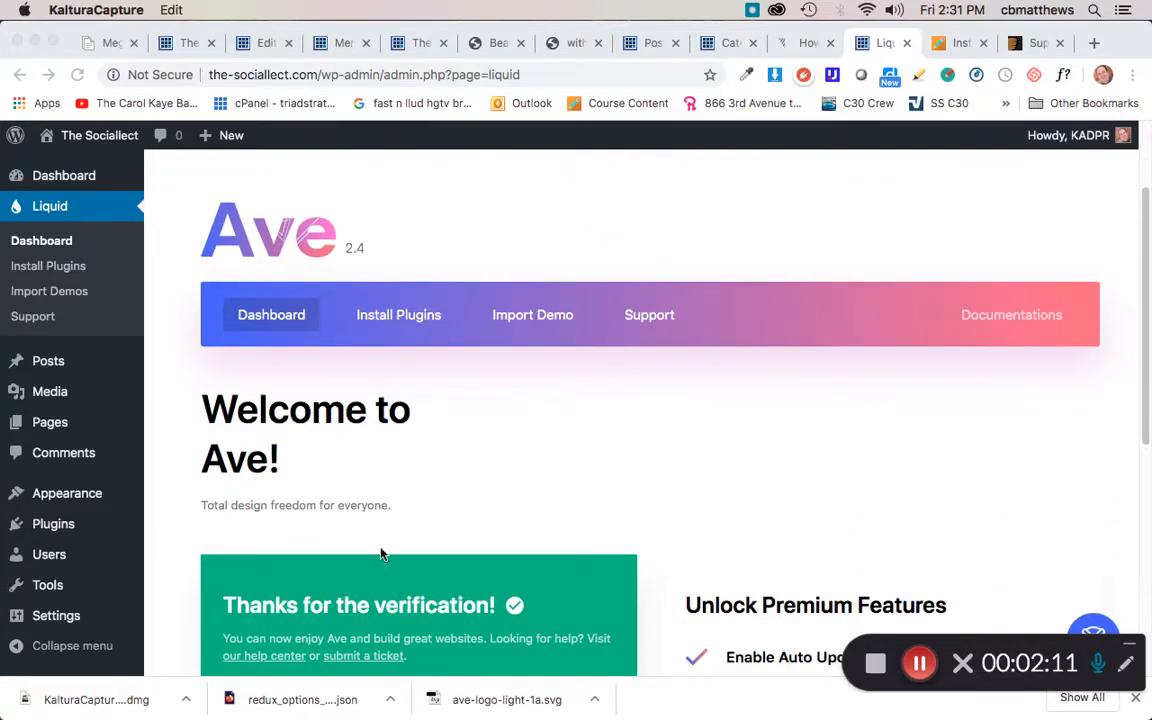
scroll(512, 433, "up", 2)
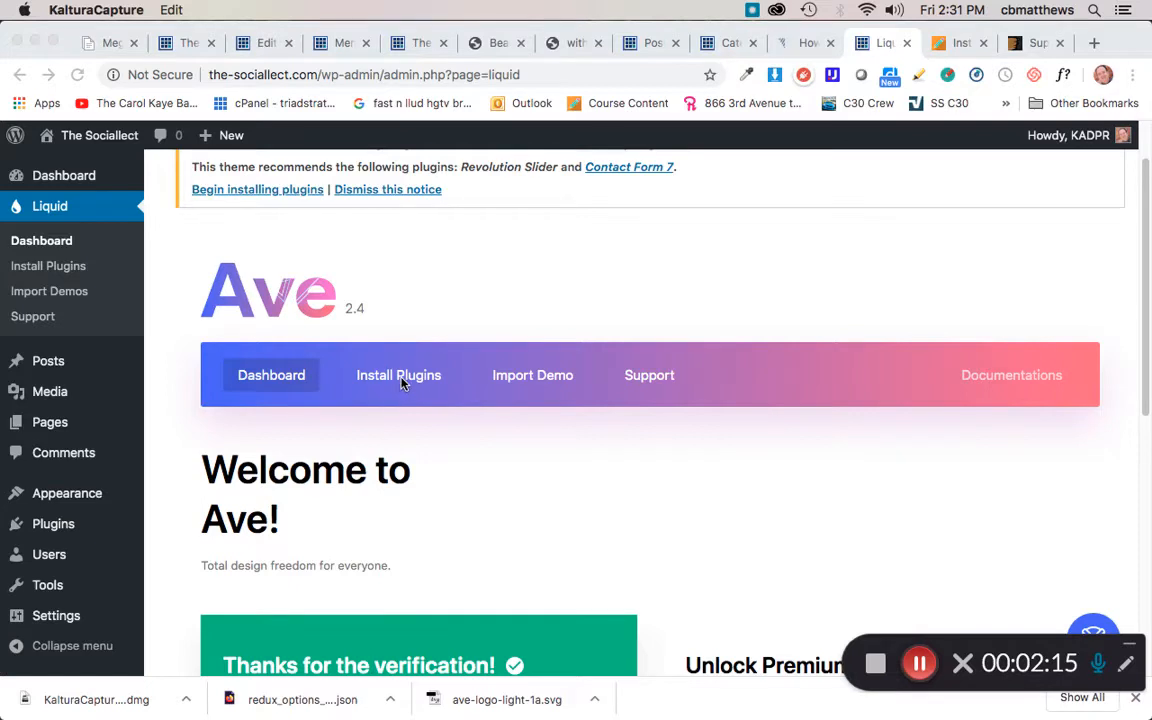
scroll(436, 344, "up", 1)
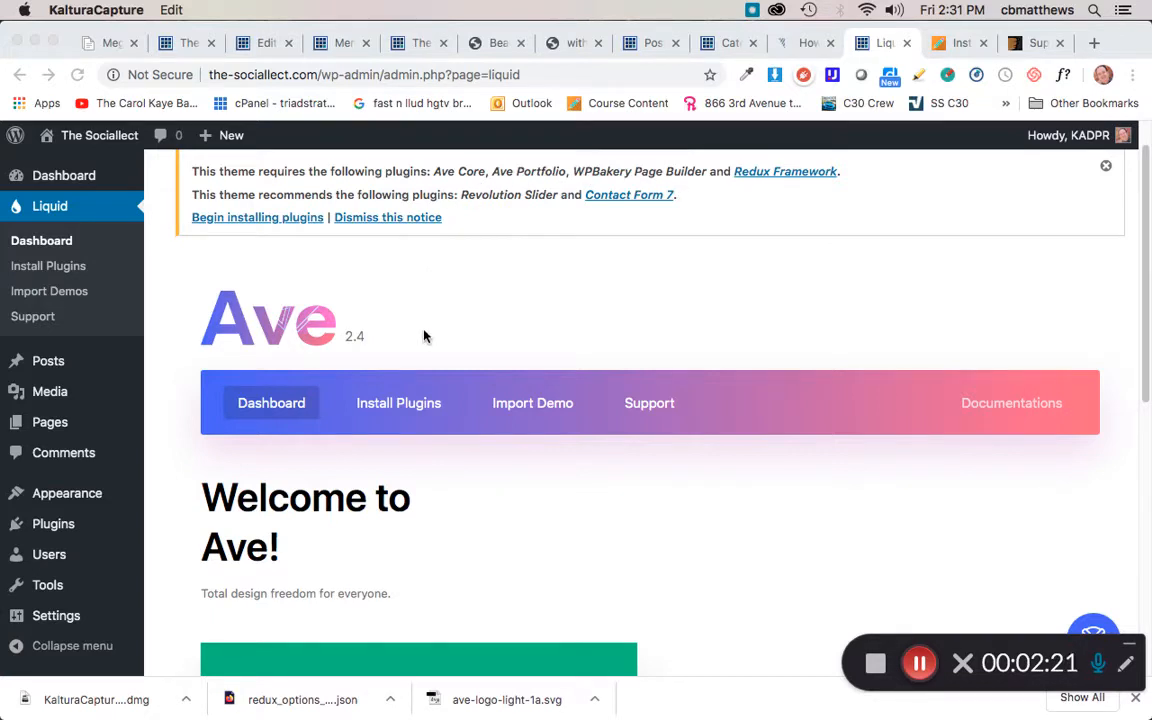
left_click(261, 221)
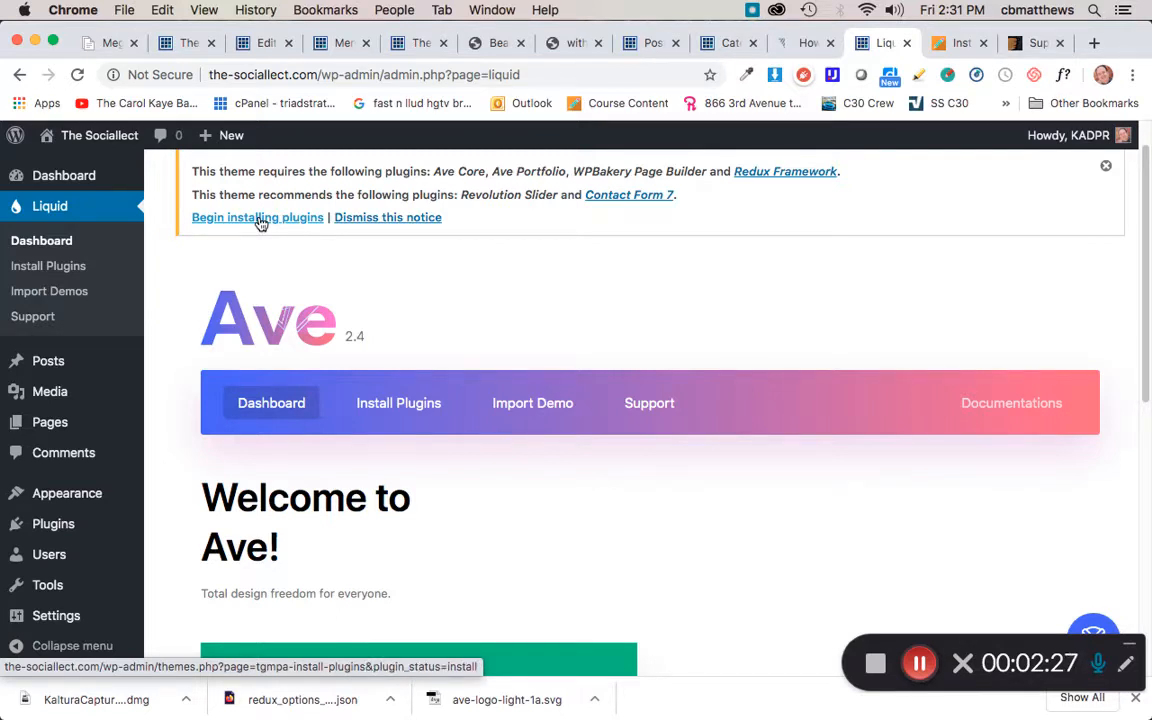
left_click(258, 218)
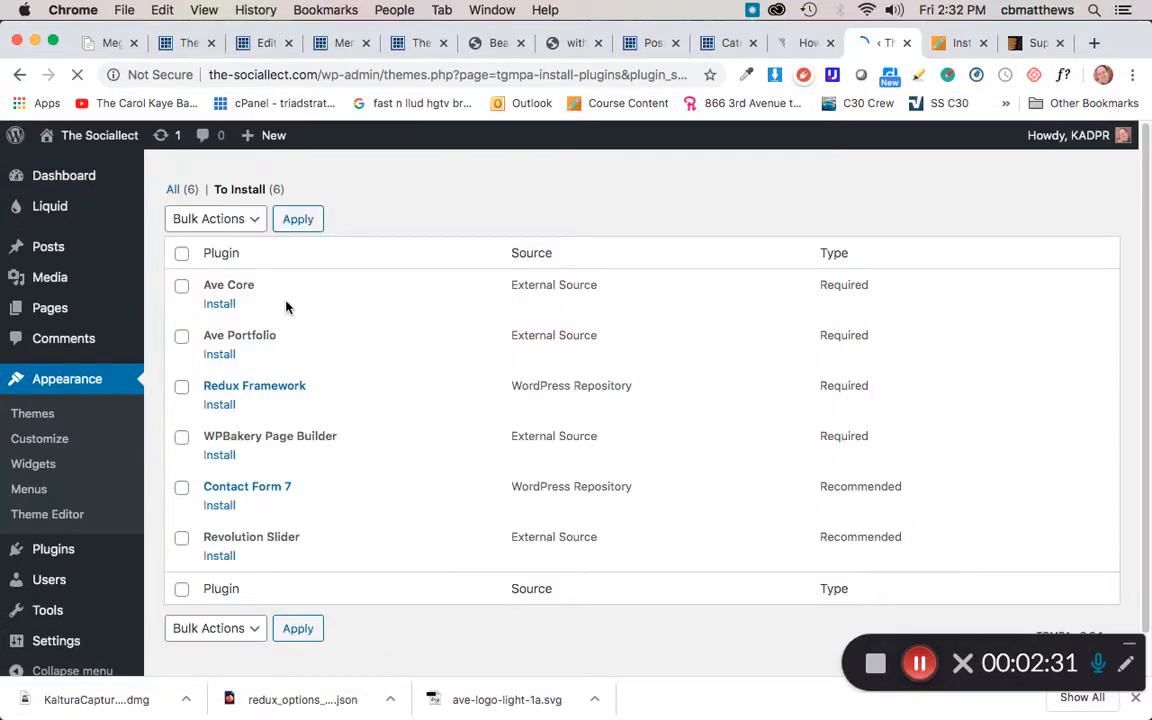
left_click(182, 255)
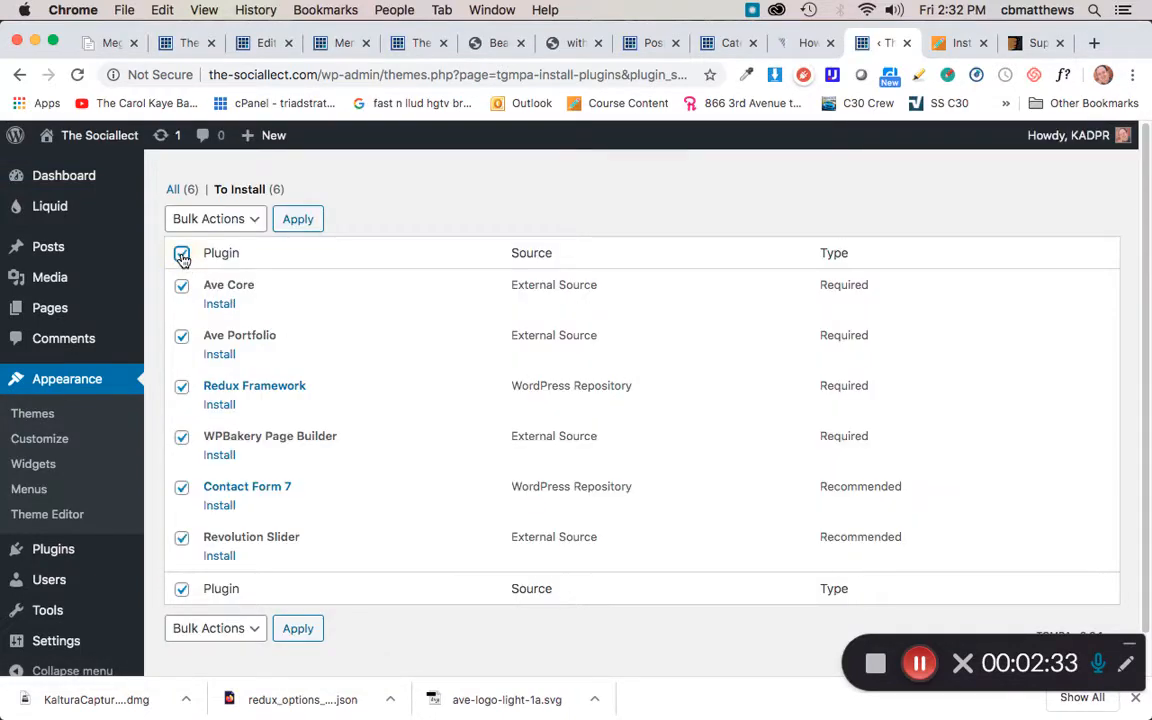
left_click(224, 220)
left_click(192, 237)
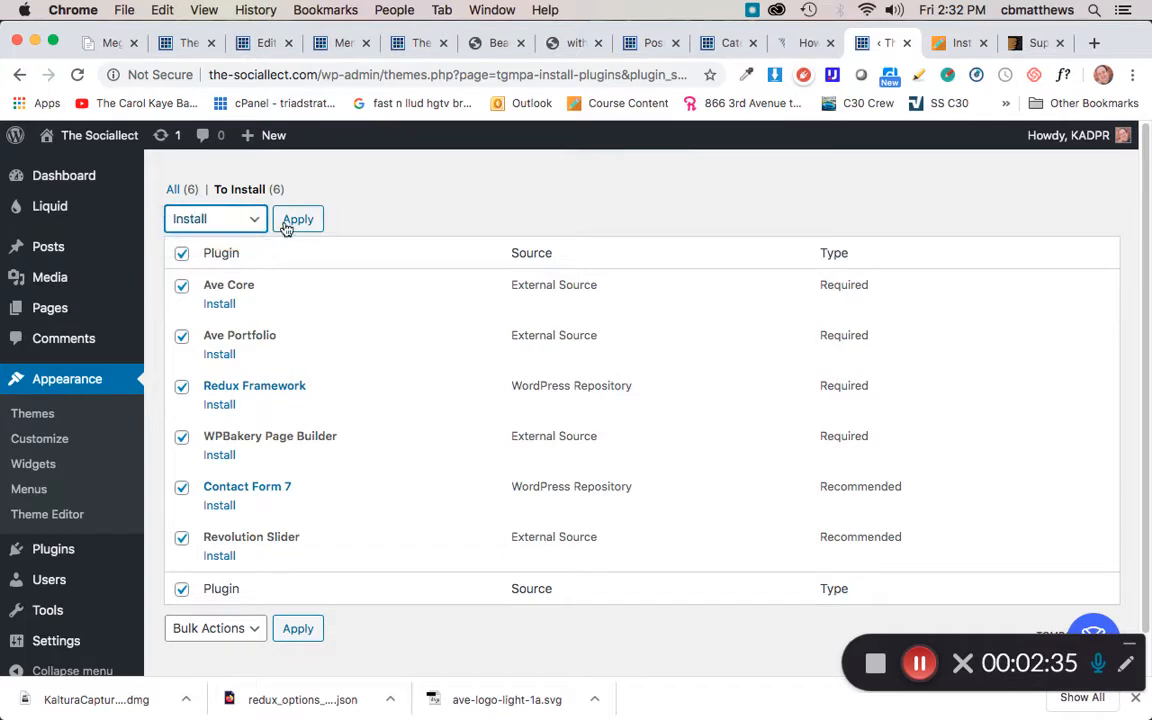
left_click(298, 223)
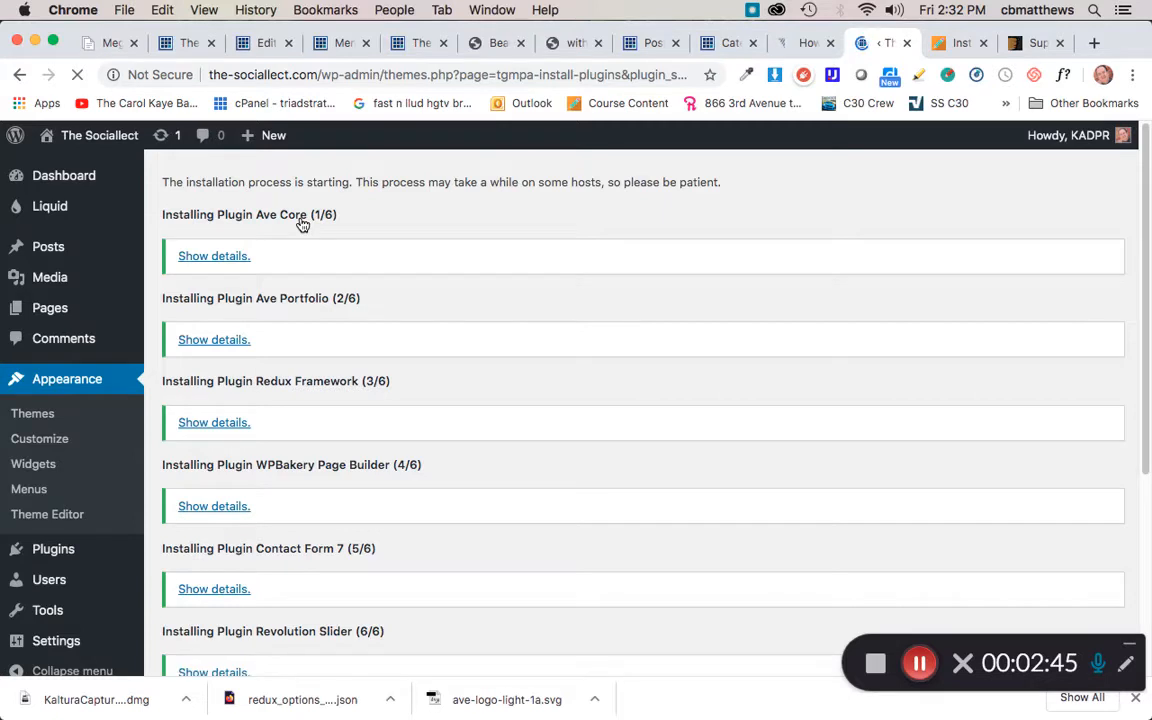
Return to the required plugins installer and activate all the newly installed Ave theme plugins in bulk.
scroll(418, 319, "down", 5)
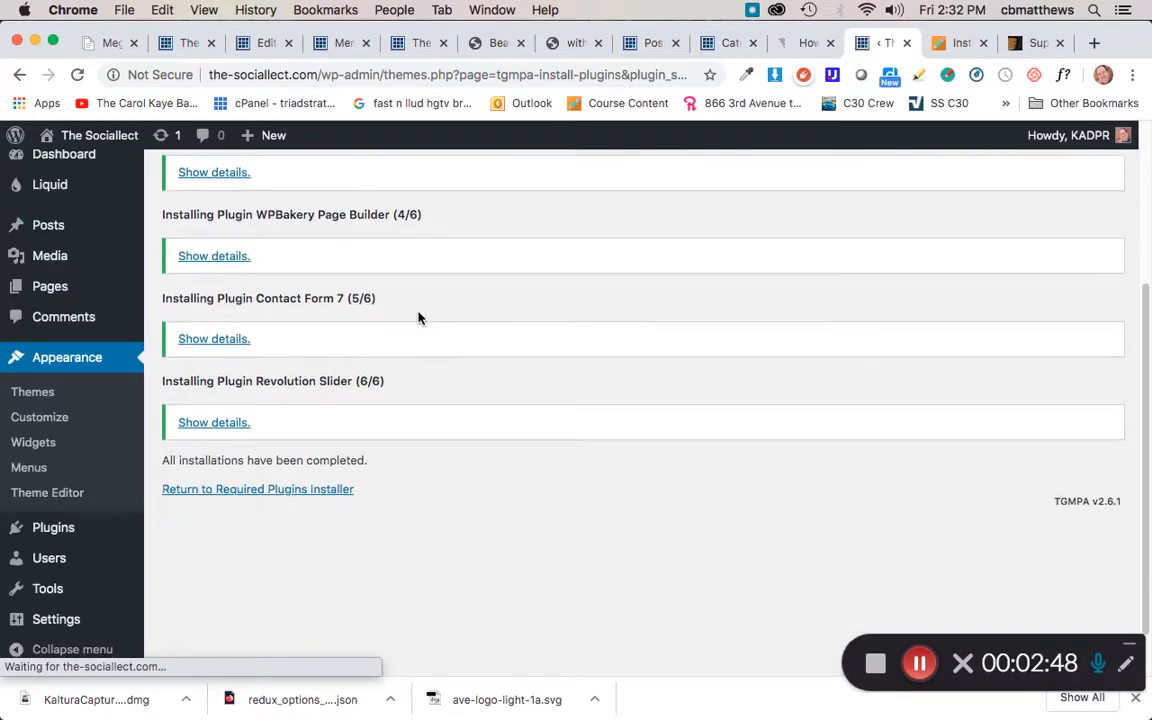
left_click(284, 491)
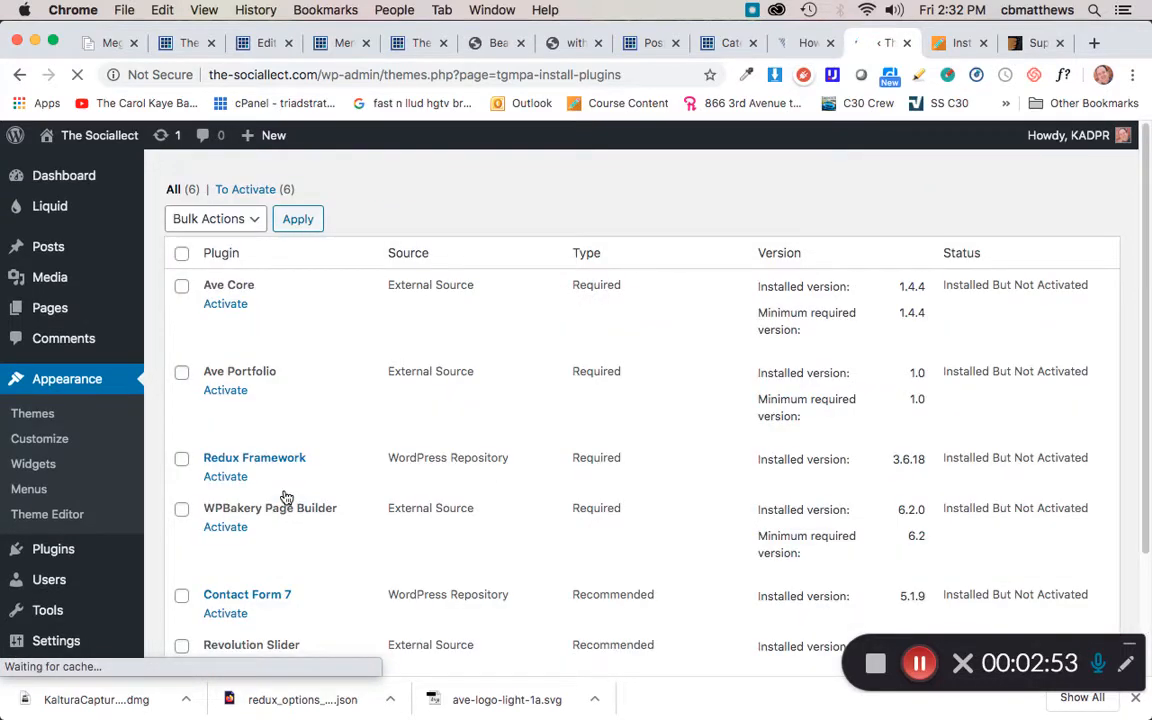
left_click(182, 255)
left_click(243, 220)
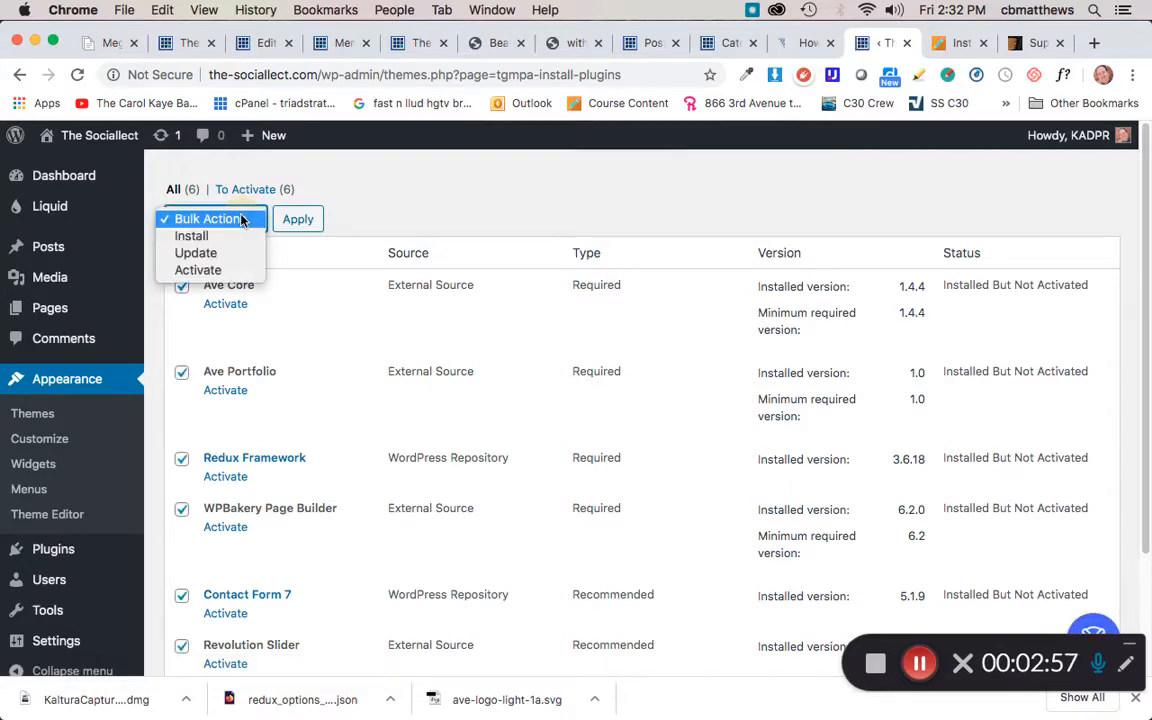
left_click(237, 271)
left_click(299, 219)
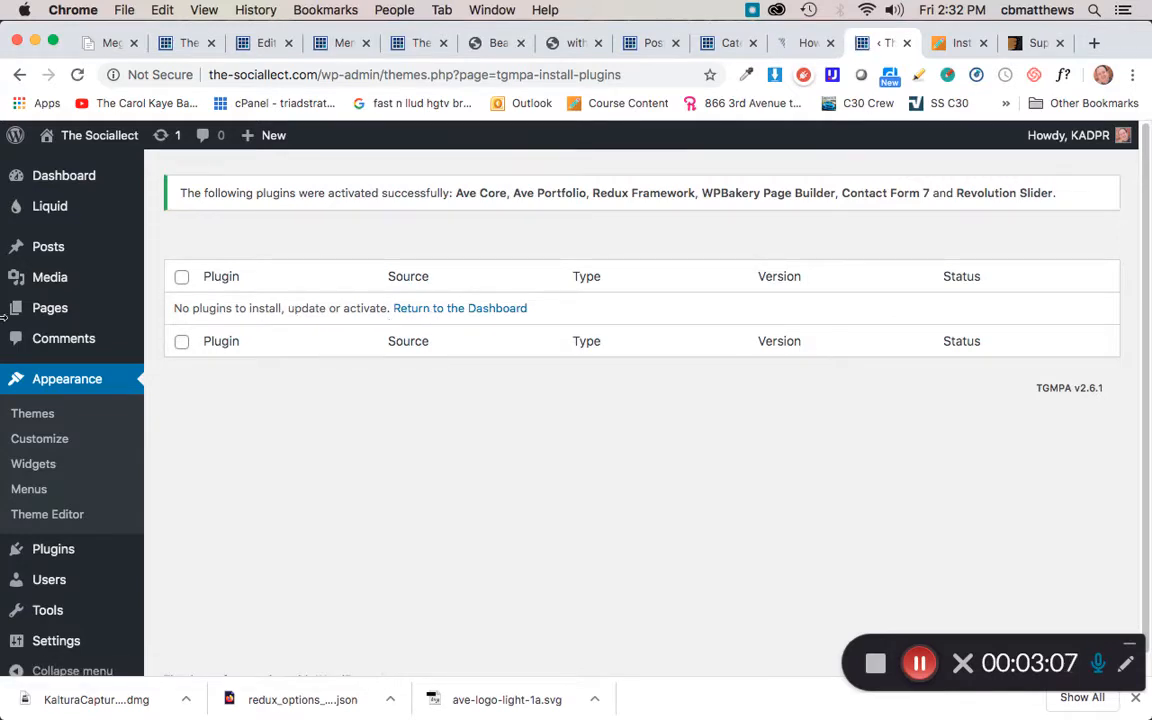
Open the Ave theme's demo import page and browse the available pre-built websites.
mouse_move(52, 208)
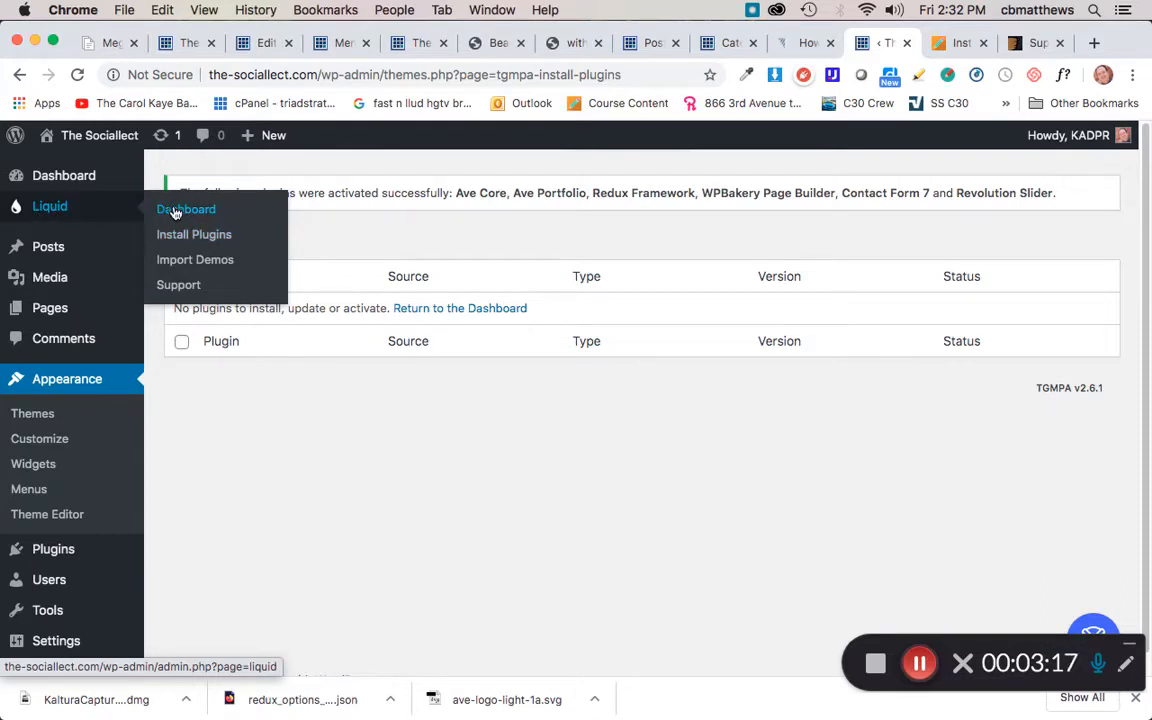
left_click(195, 262)
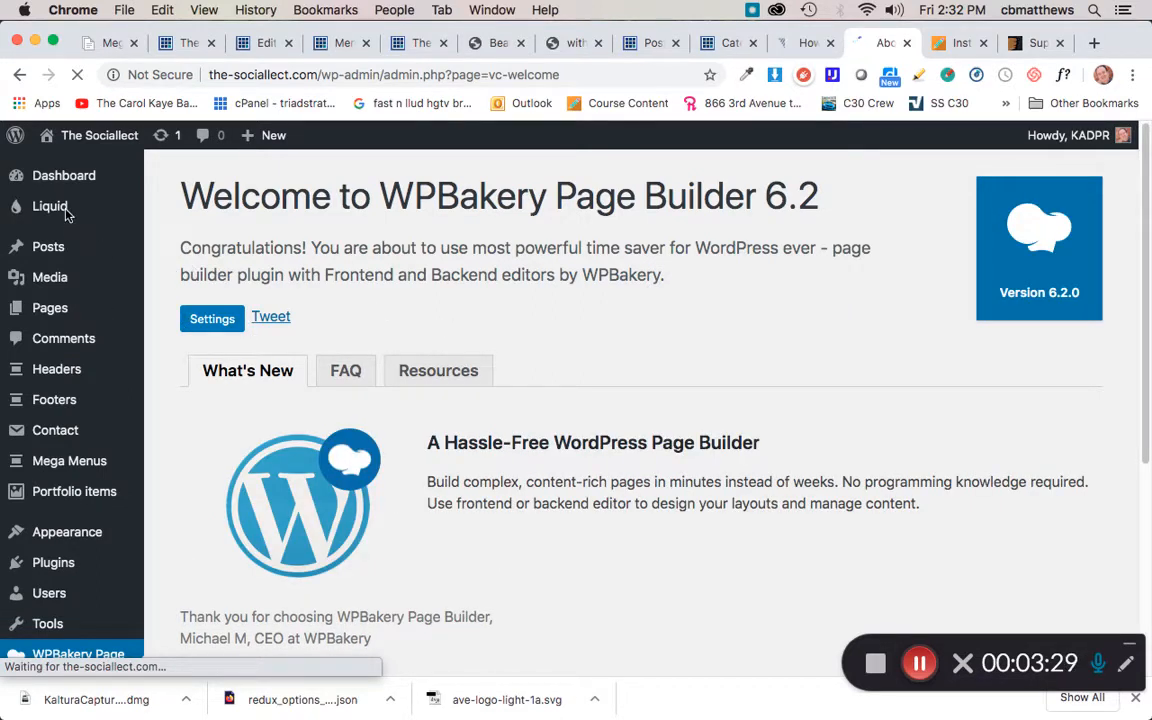
mouse_move(62, 207)
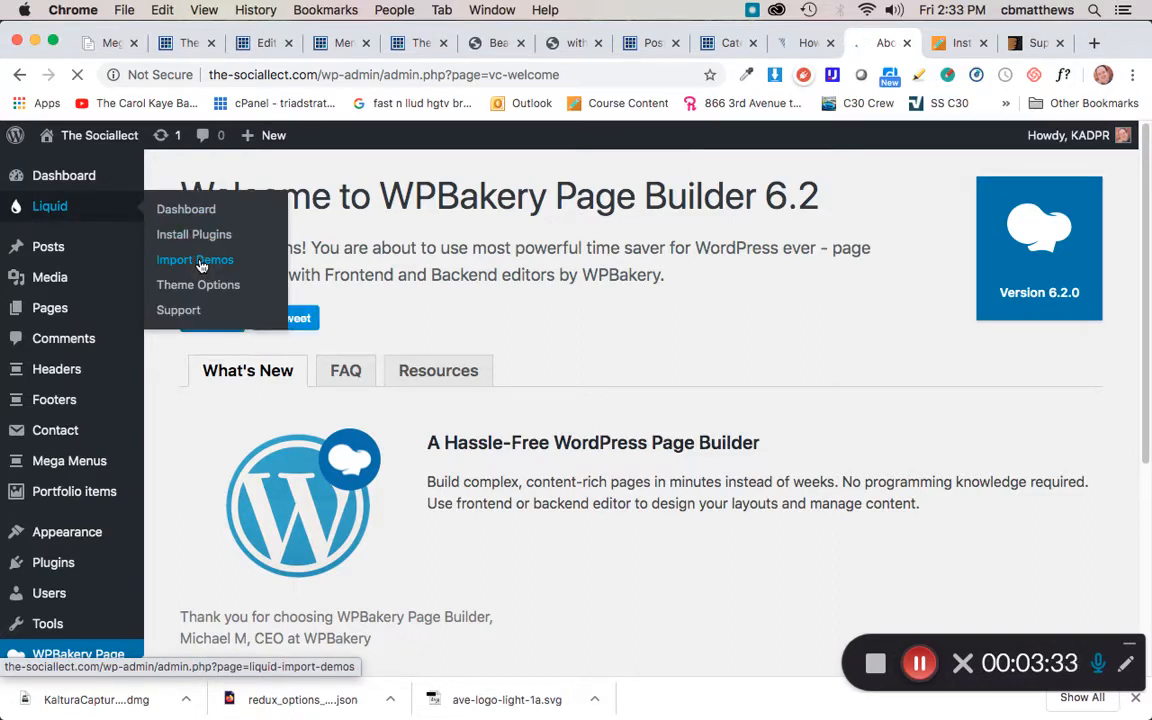
left_click(201, 262)
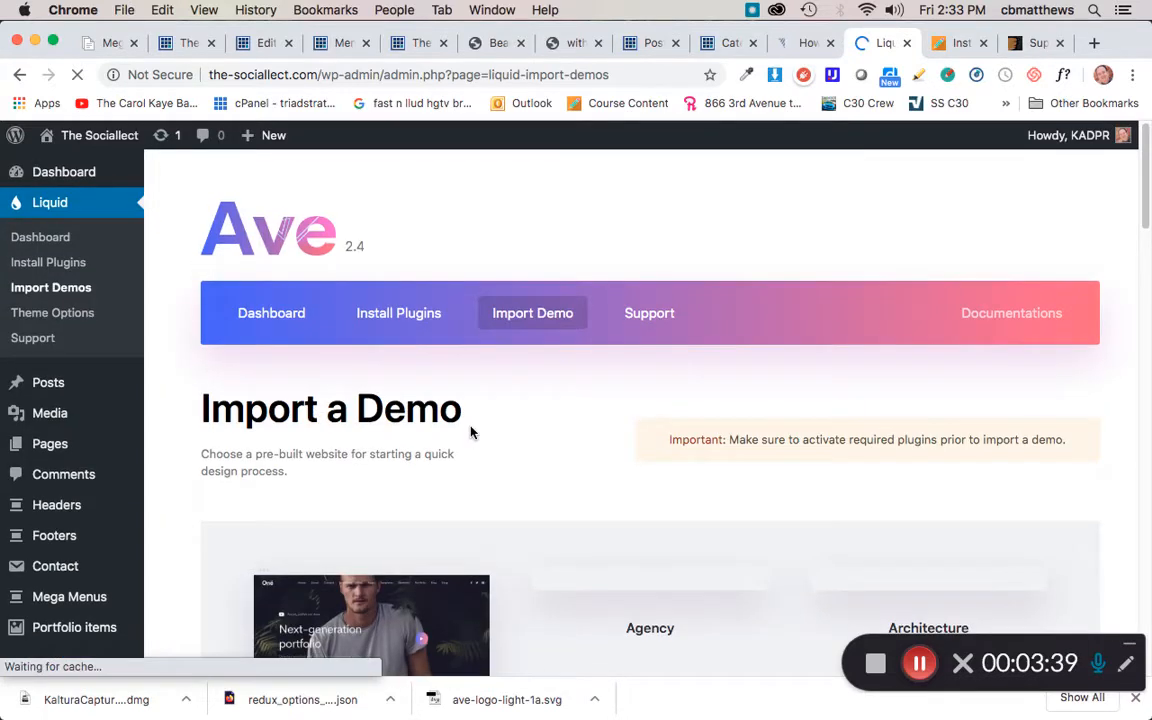
scroll(470, 430, "down", 5)
scroll(470, 432, "down", 8)
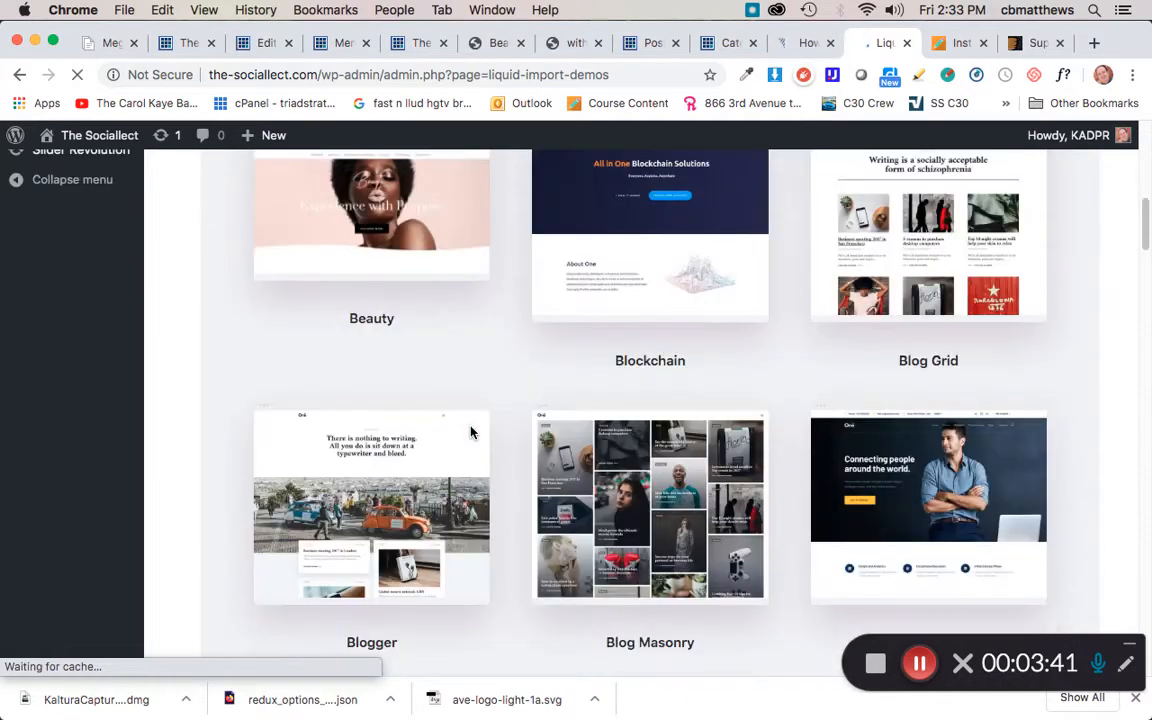
scroll(471, 432, "down", 2)
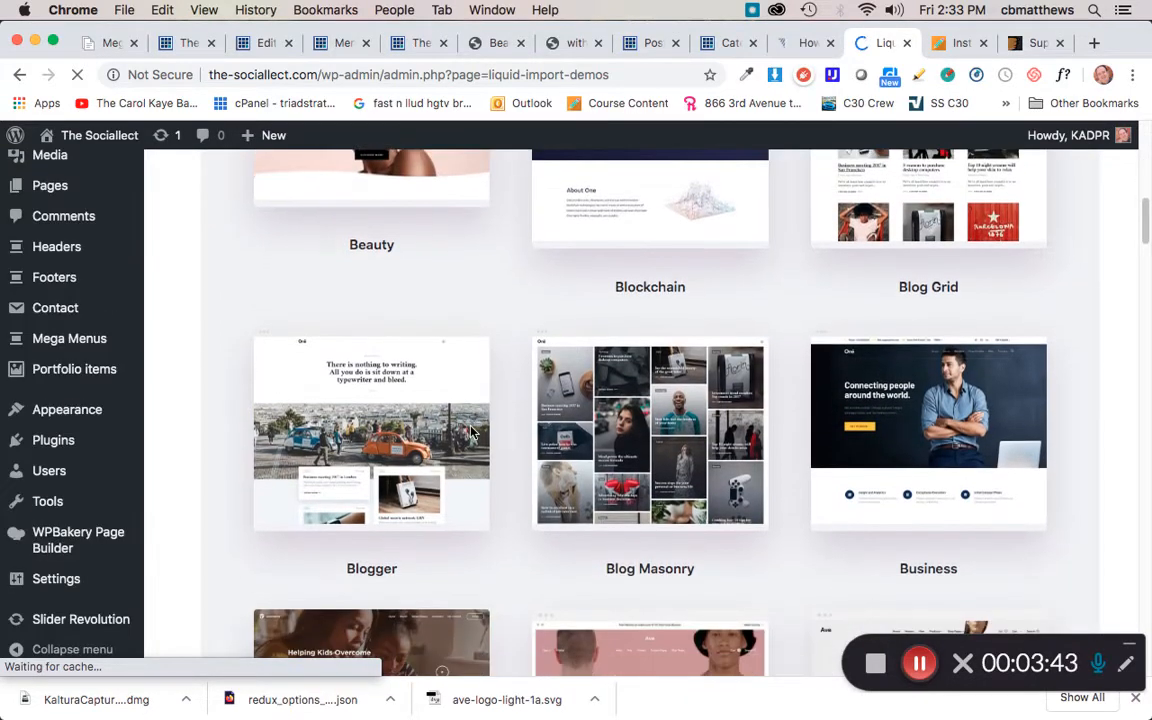
scroll(472, 432, "down", 1)
scroll(472, 432, "down", 2)
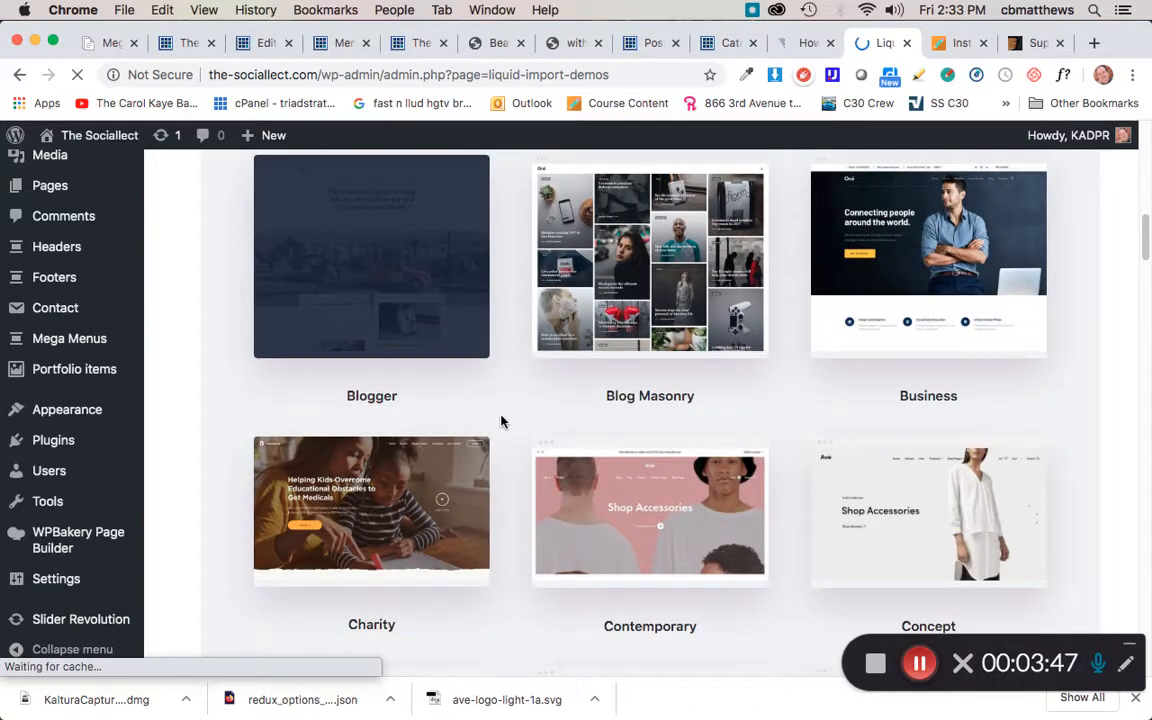
scroll(501, 421, "down", 5)
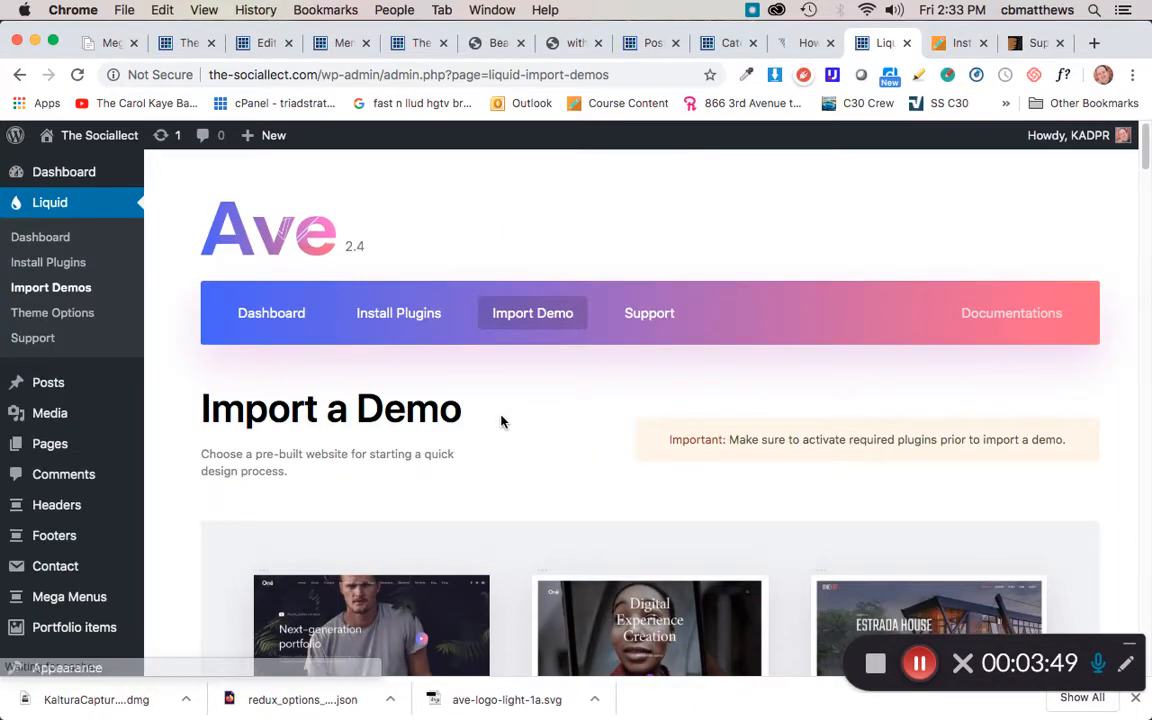
Choose the Original demo and go through its import options, from All Content and Media Attachments to Sidebars, Theme Options and Home Page.
scroll(501, 421, "down", 5)
mouse_move(368, 432)
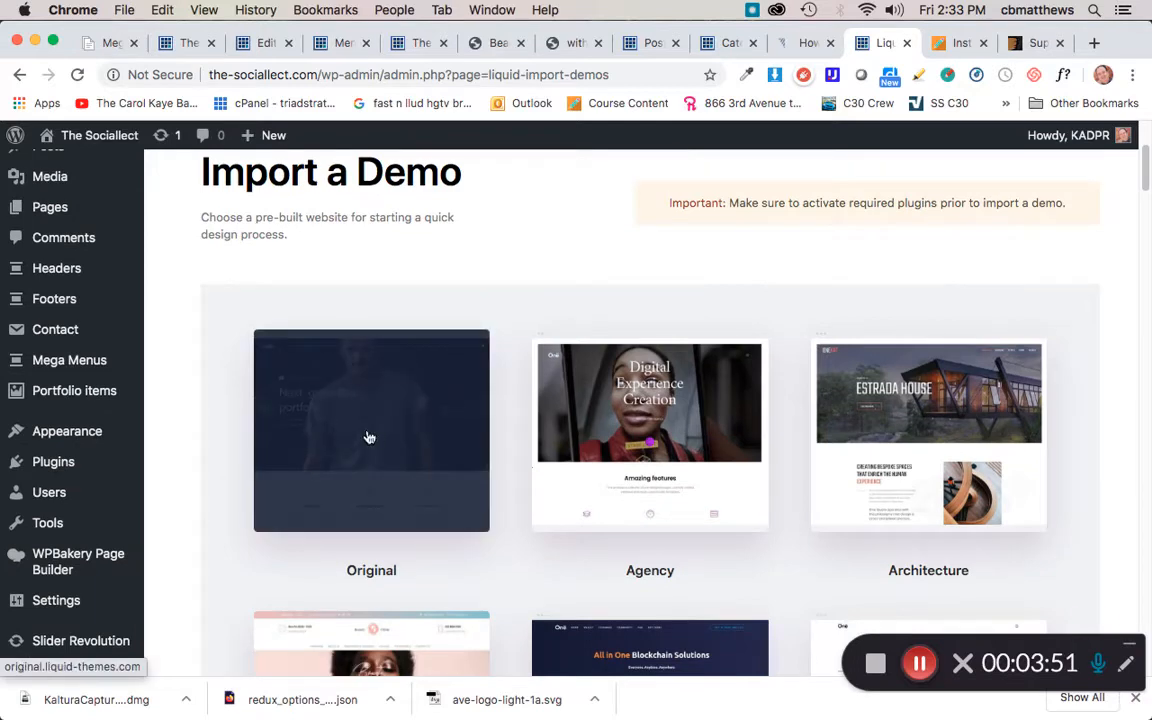
left_click(365, 406)
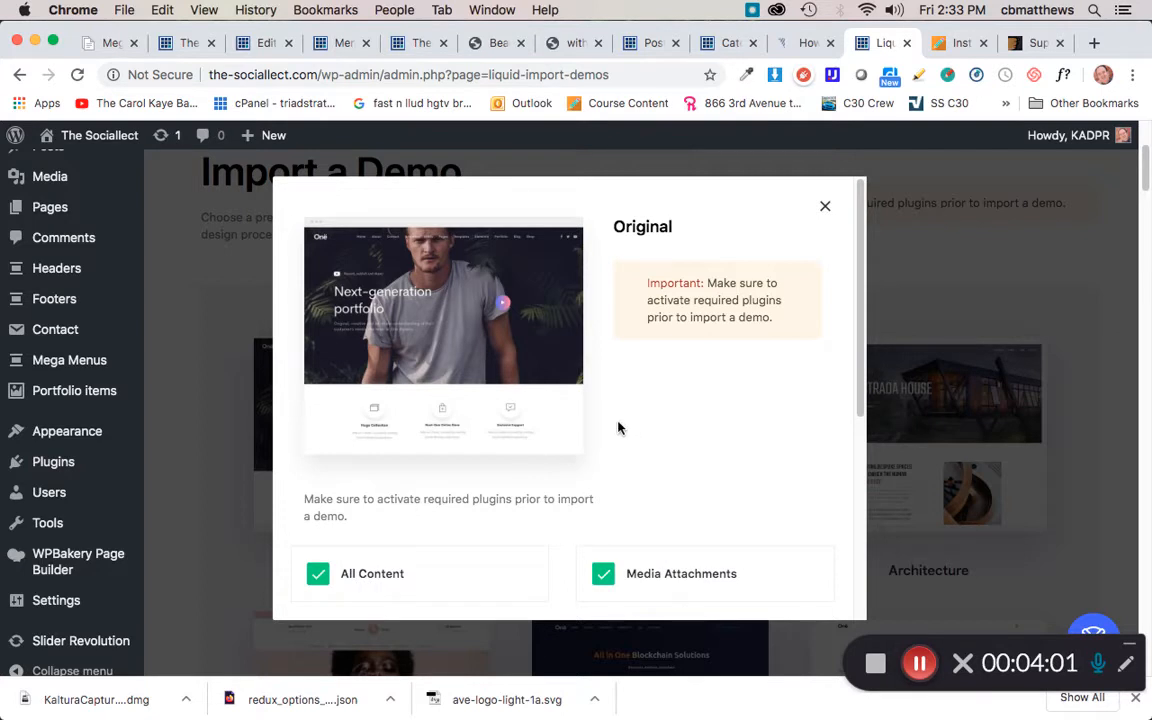
scroll(618, 428, "down", 5)
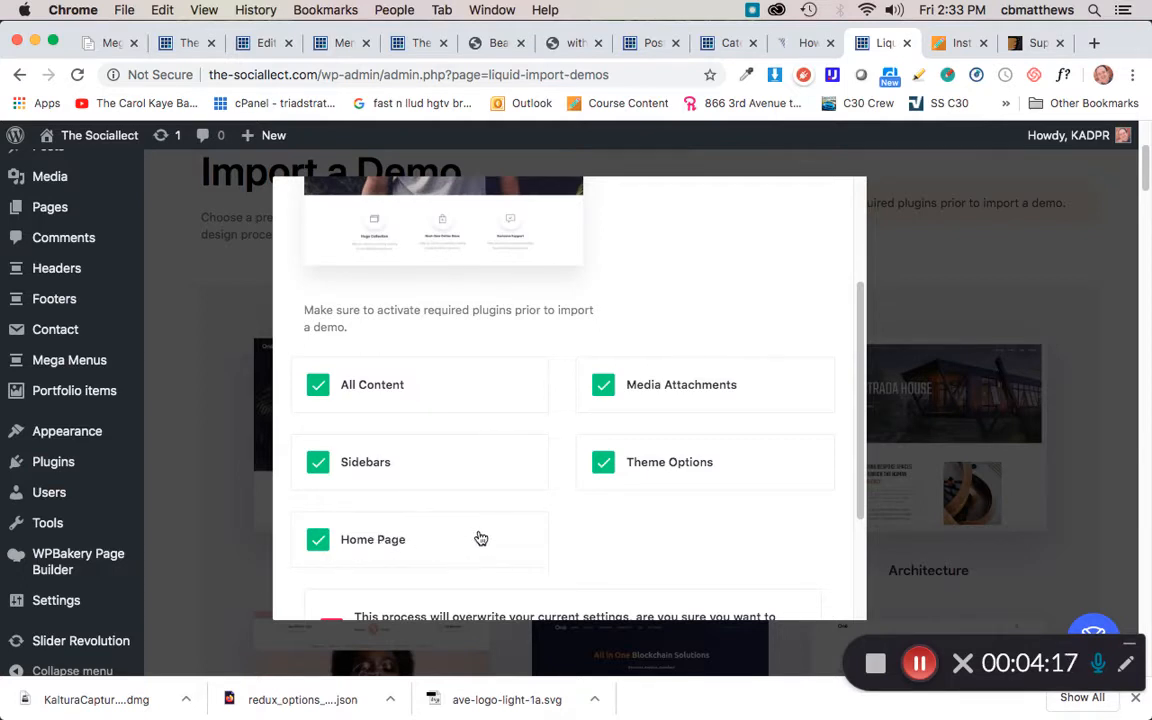
left_click(919, 665)
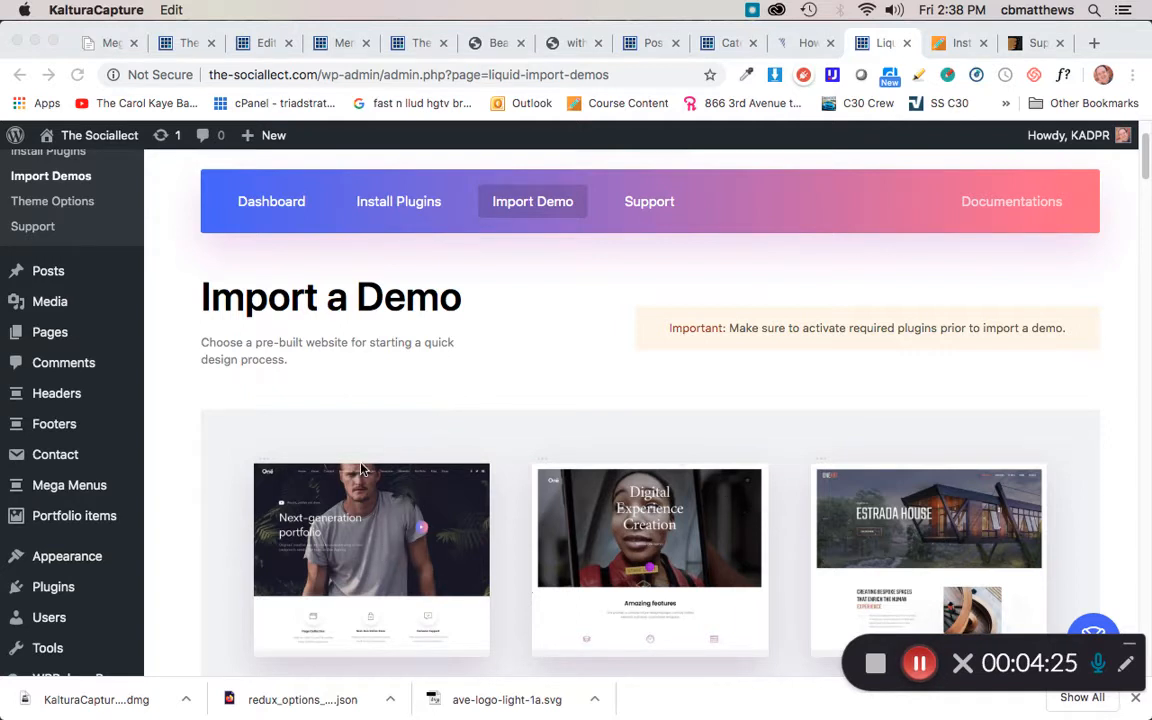
Open the Ave theme options and examine the primary, secondary and gradient settings in the Colors section.
scroll(77, 301, "up", 3)
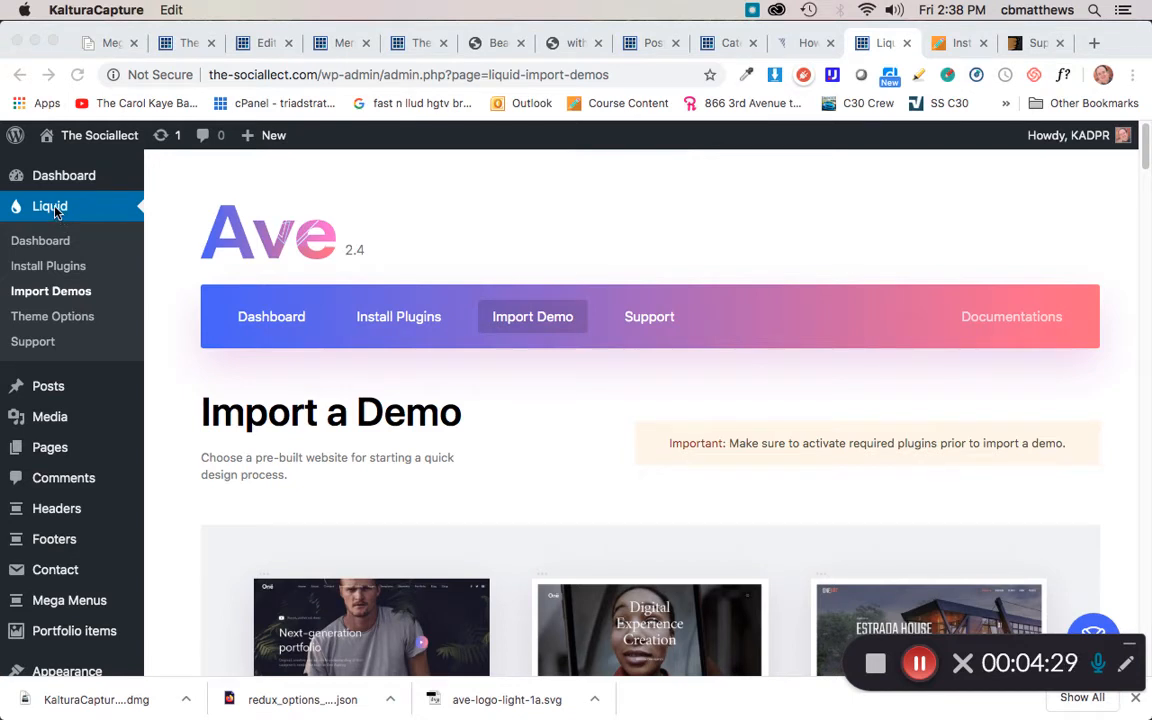
left_click(55, 320)
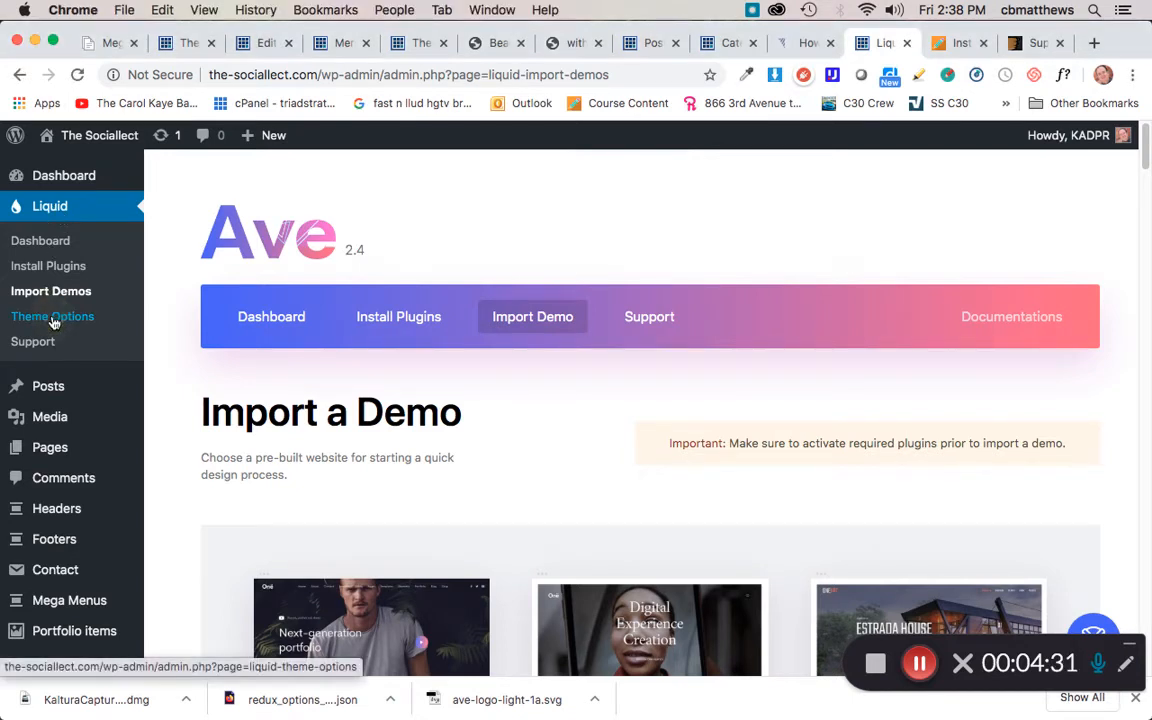
left_click(59, 318)
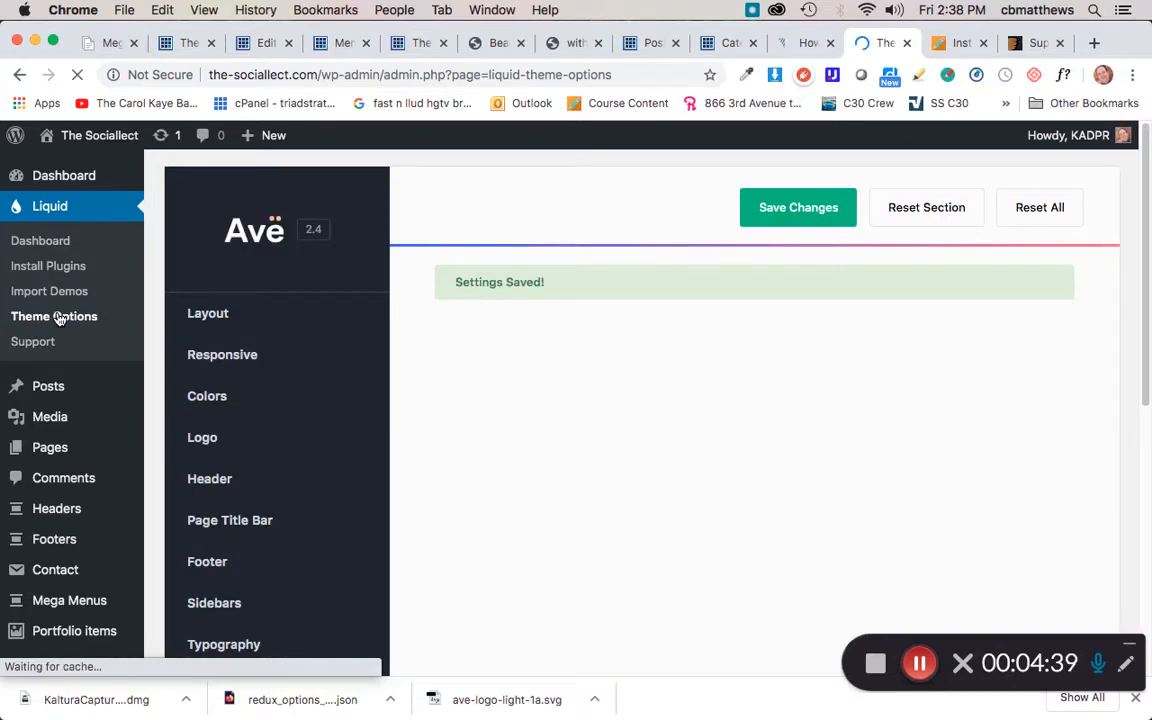
left_click(224, 398)
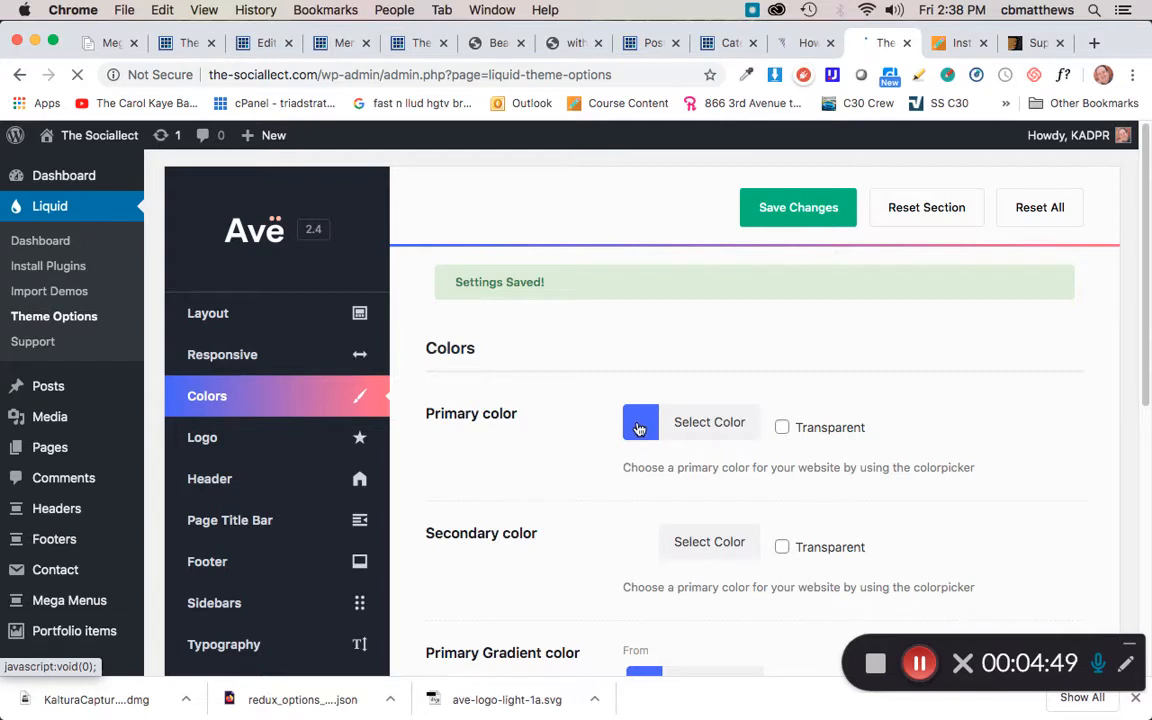
scroll(638, 429, "down", 5)
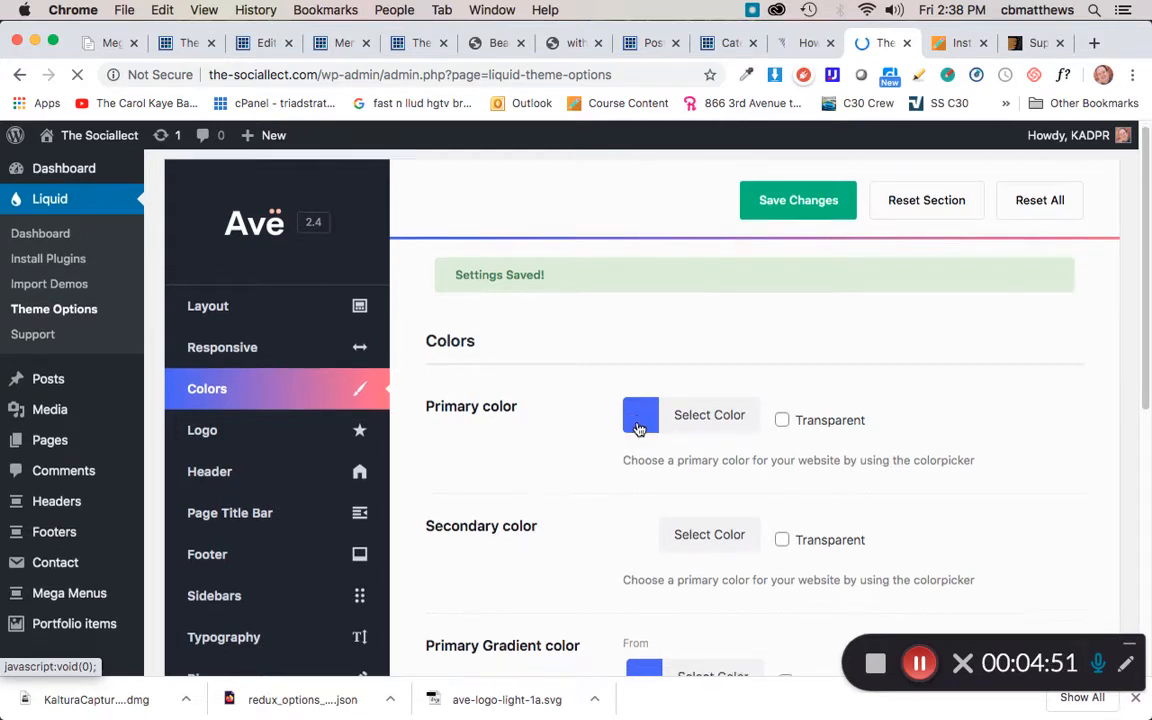
Go to the Logo section of the theme options and examine the maximum width, default logo and retina logo settings.
scroll(638, 429, "down", 5)
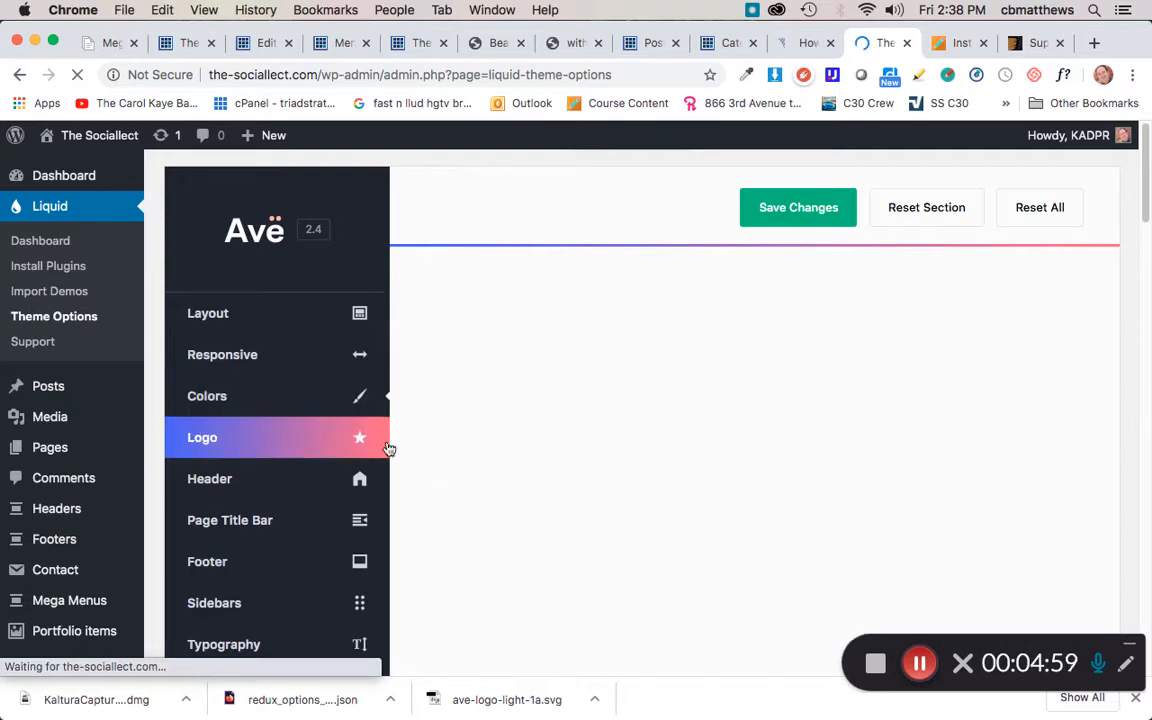
scroll(546, 491, "down", 3)
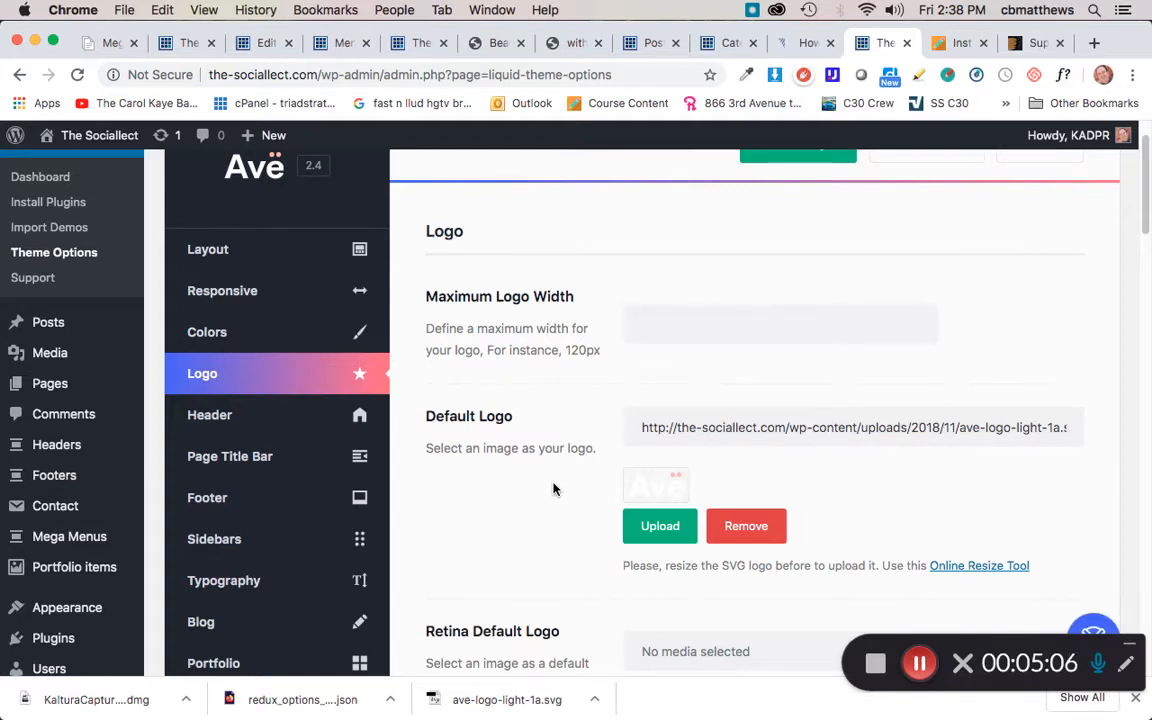
scroll(553, 487, "down", 5)
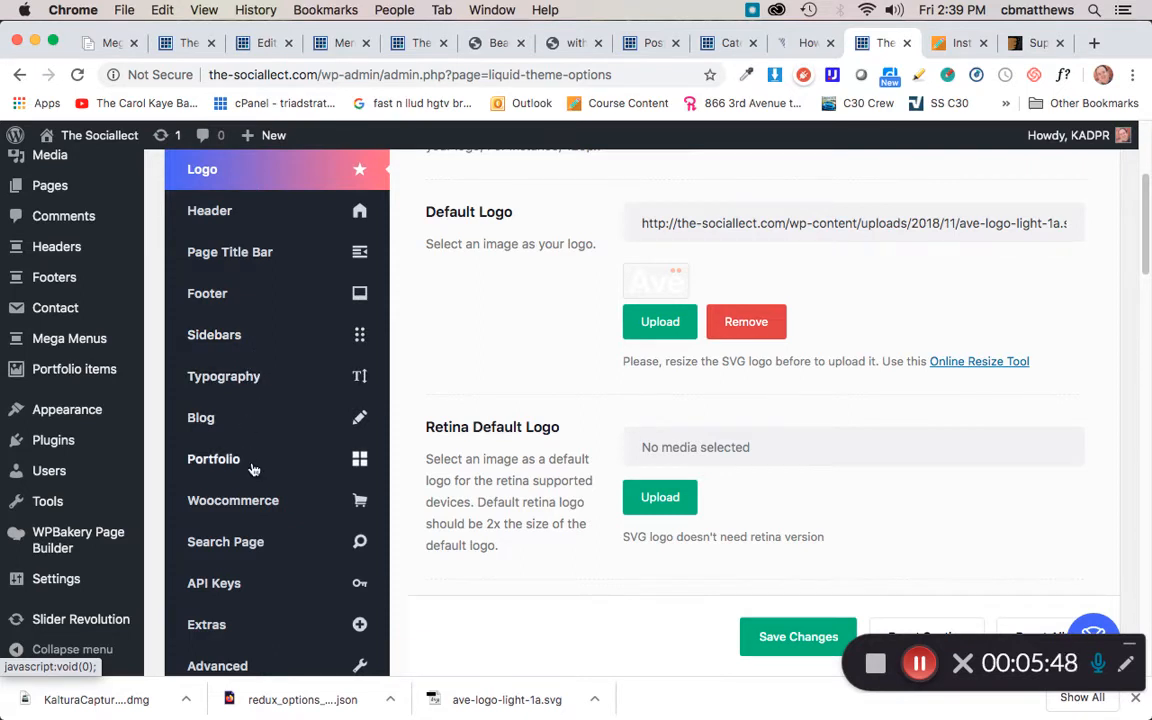
scroll(465, 330, "up", 3)
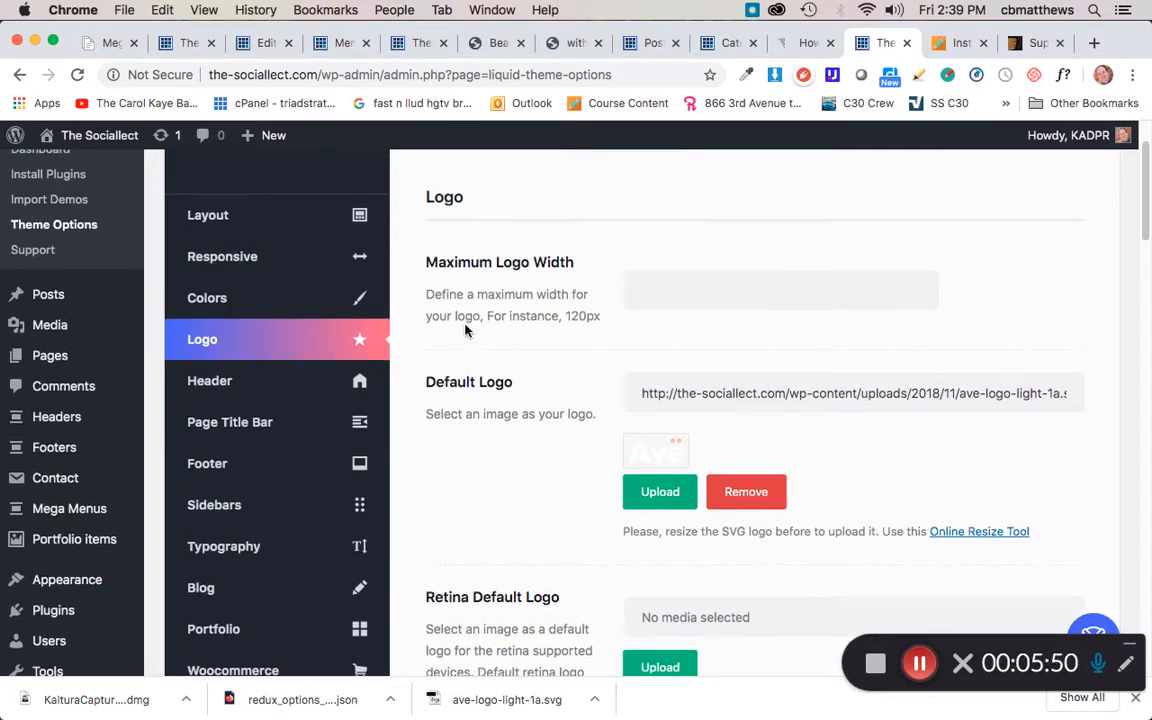
scroll(465, 330, "up", 1)
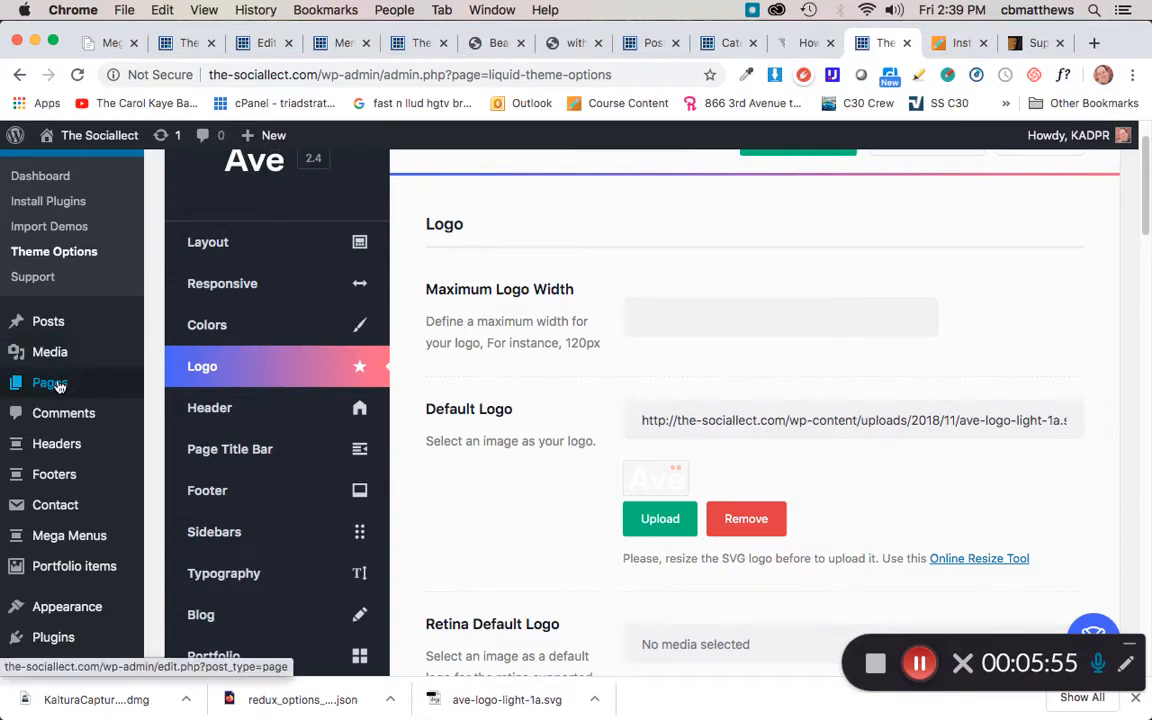
Open the list of all pages and look through the pages brought in by the demo import.
mouse_move(55, 384)
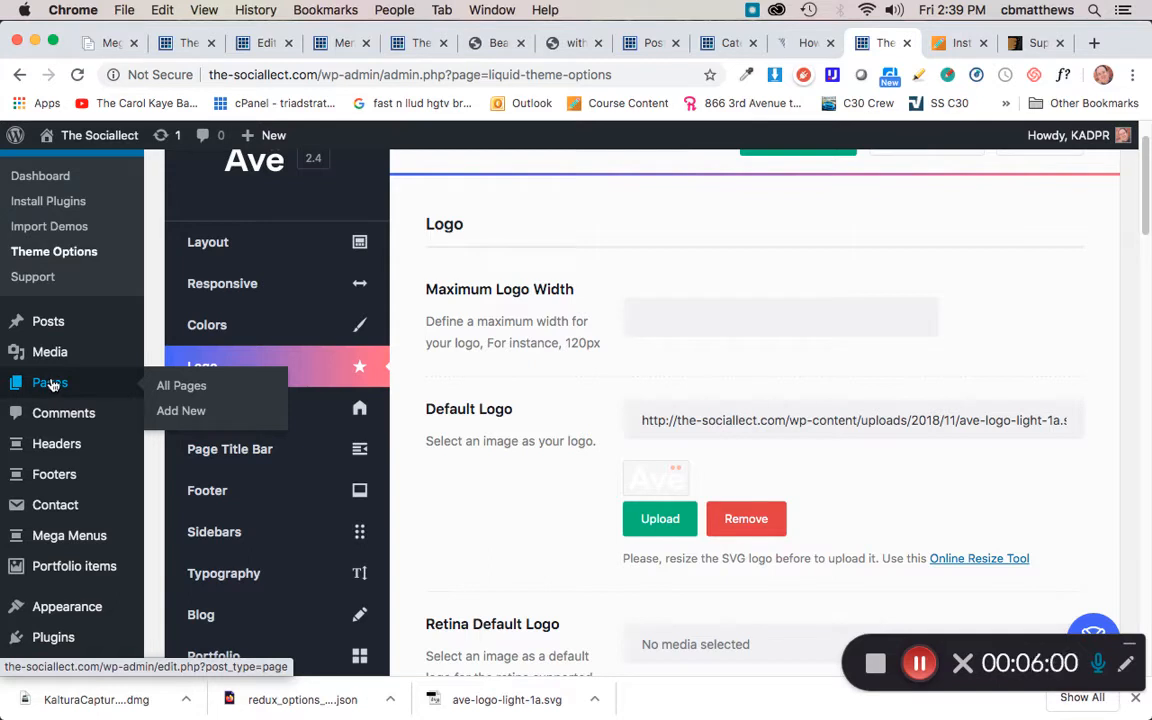
mouse_move(62, 323)
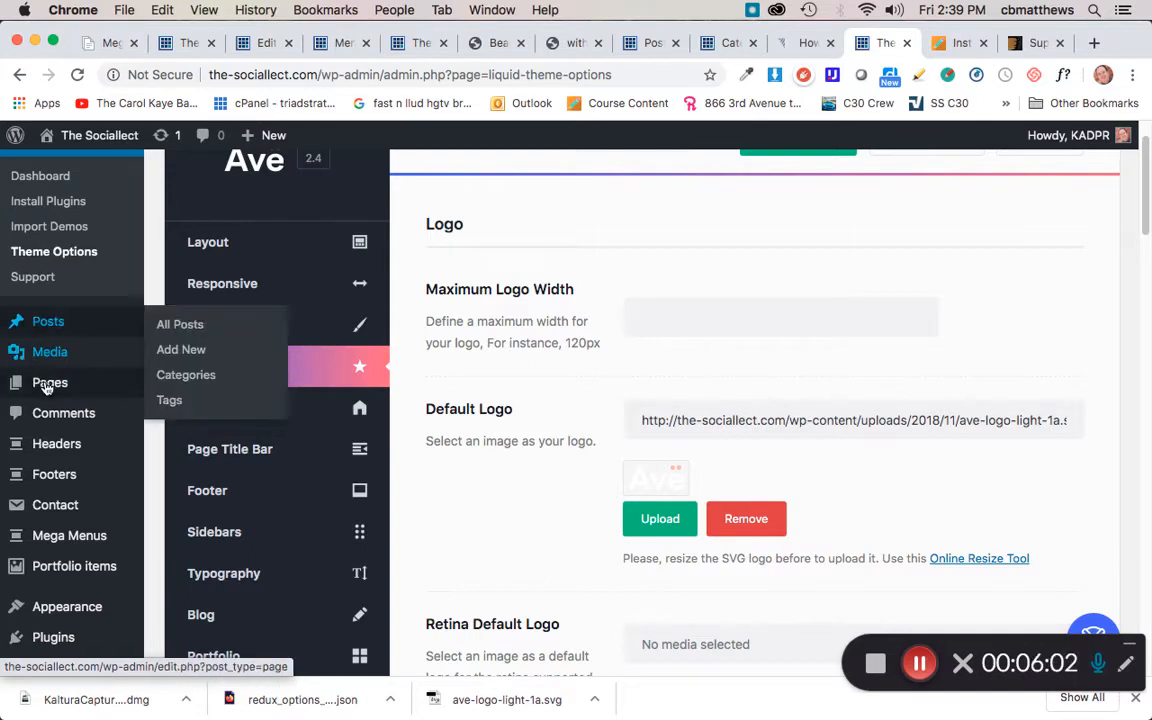
left_click(190, 389)
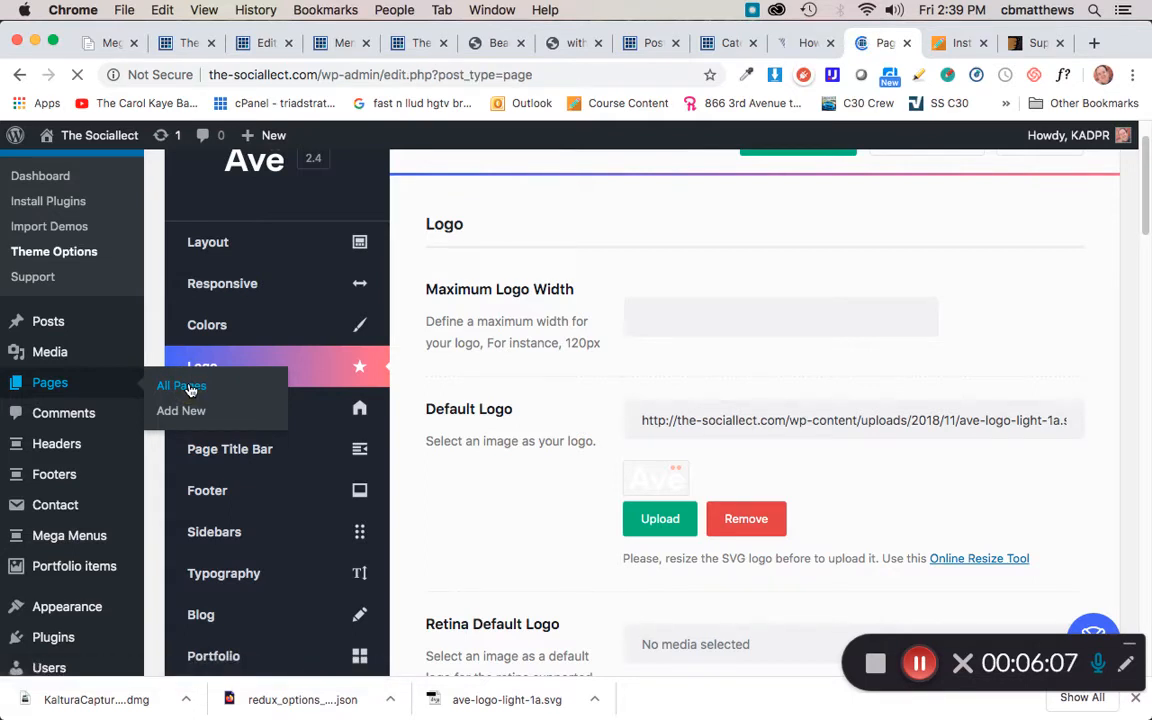
scroll(452, 489, "down", 10)
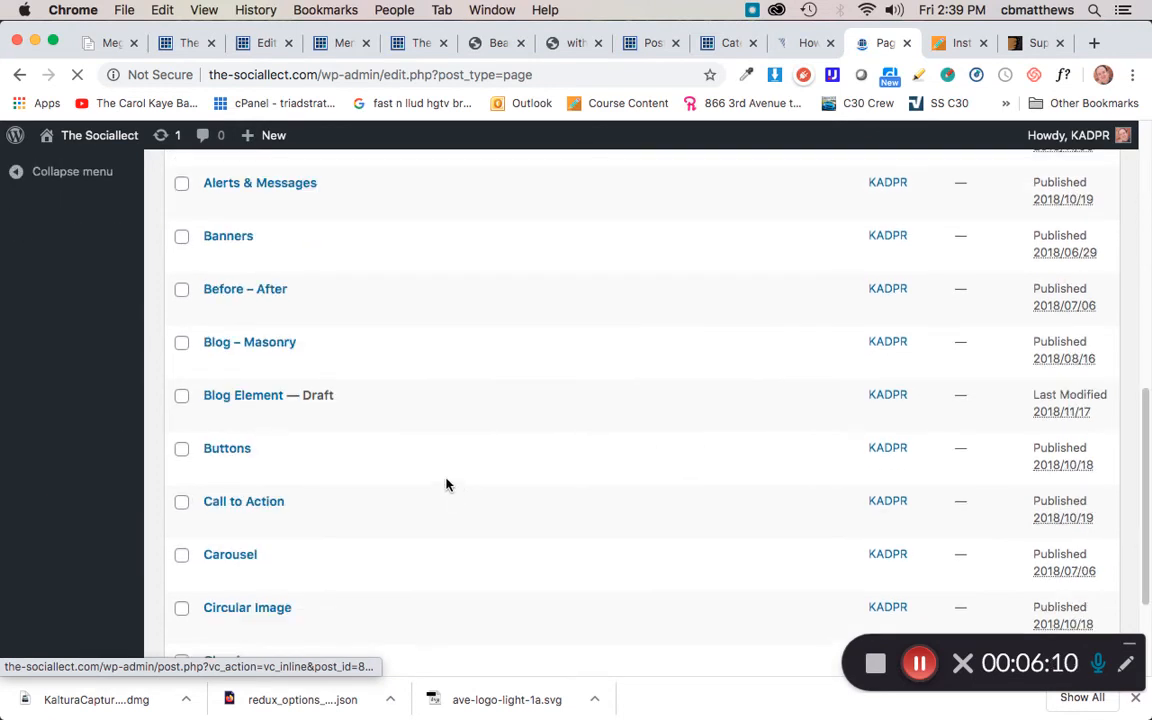
scroll(454, 487, "down", 2)
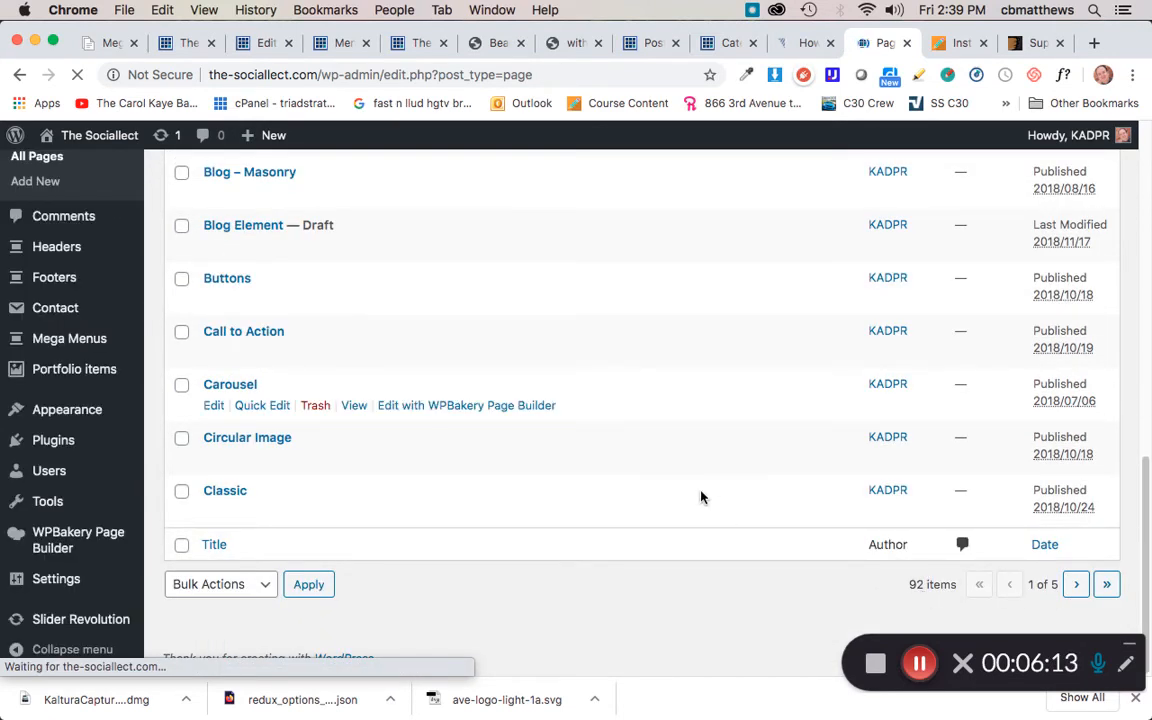
scroll(700, 497, "up", 10)
scroll(700, 497, "up", 2)
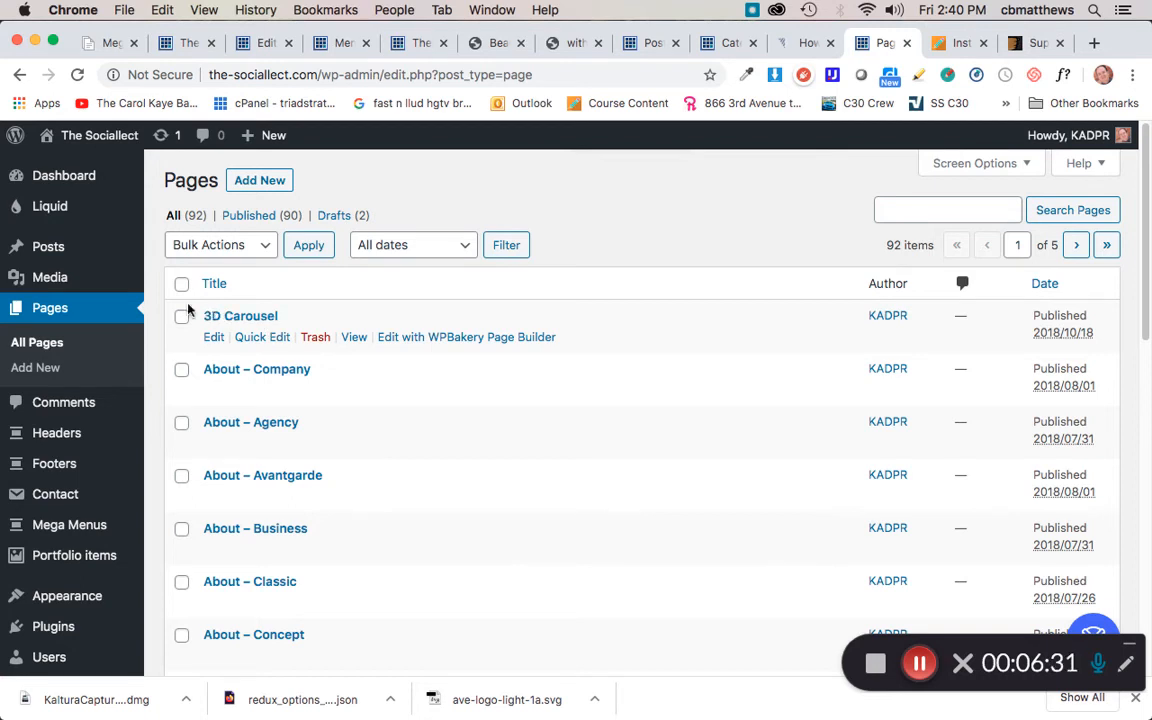
Open the list of all posts and look through the posts brought in by the demo import.
mouse_move(78, 252)
left_click(178, 256)
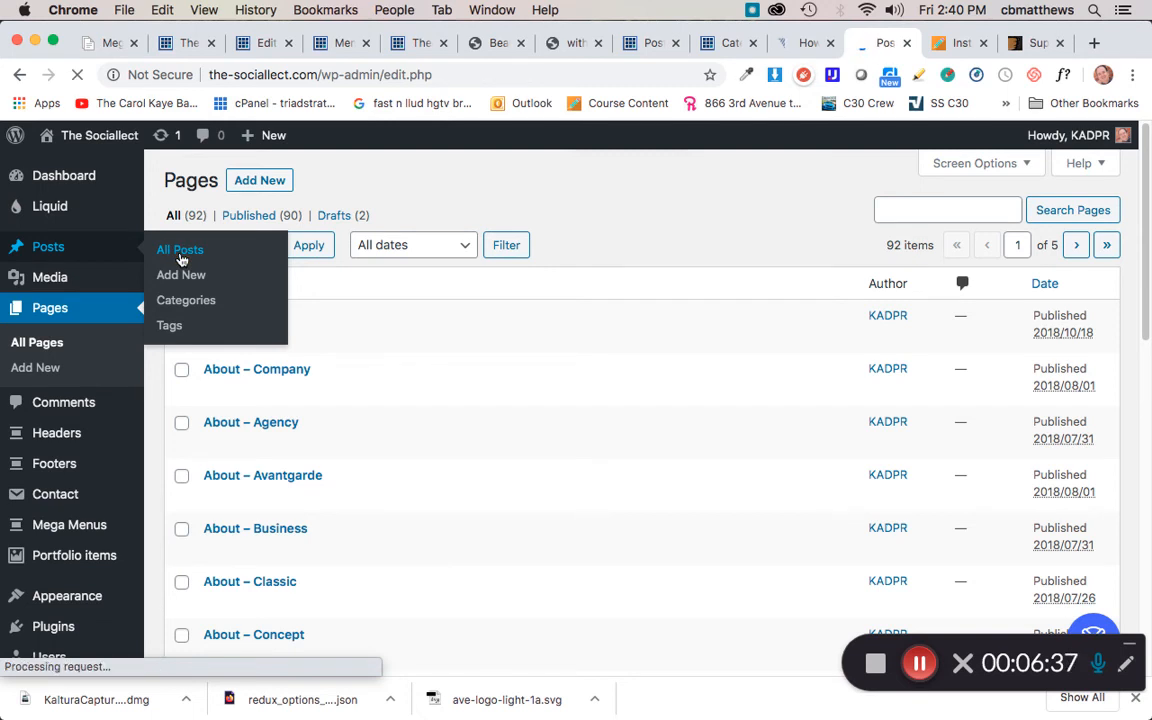
scroll(463, 473, "down", 10)
scroll(459, 473, "down", 5)
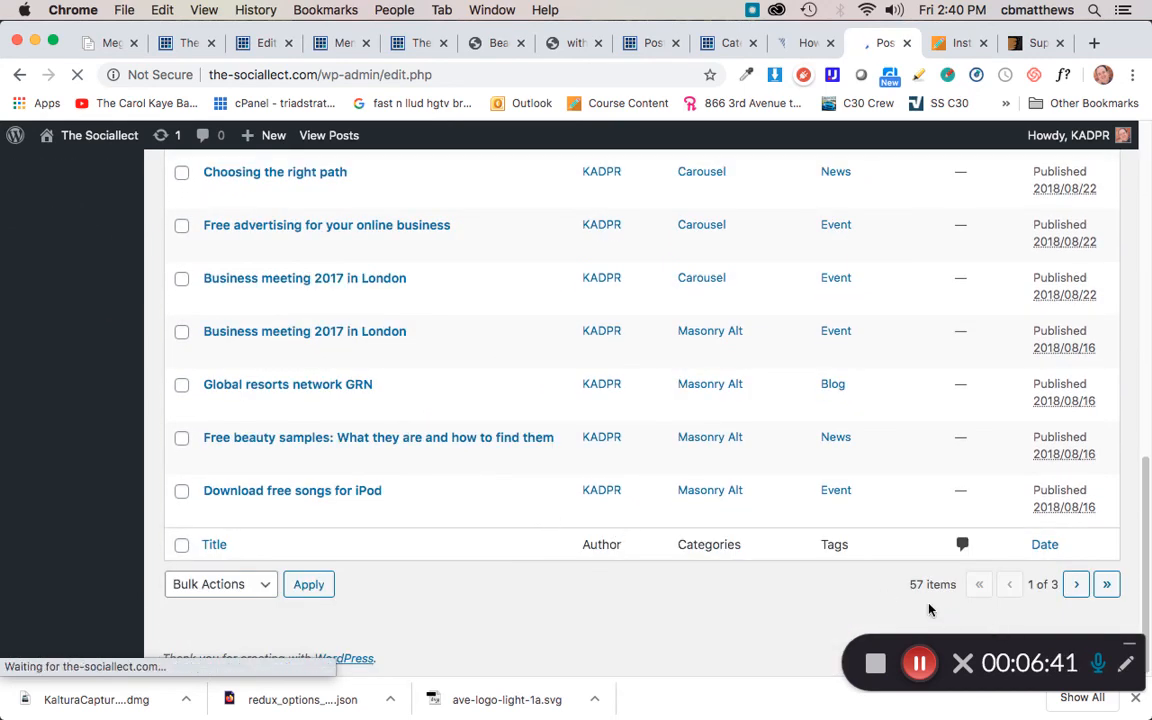
scroll(521, 449, "up", 3)
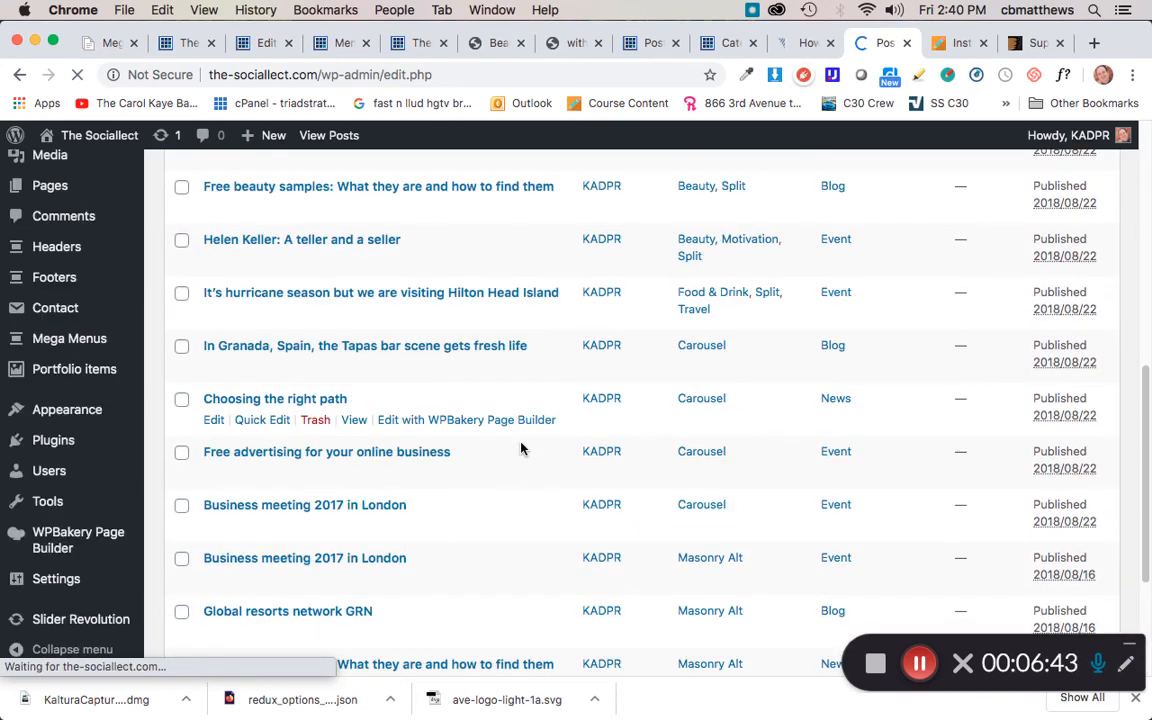
scroll(521, 449, "up", 10)
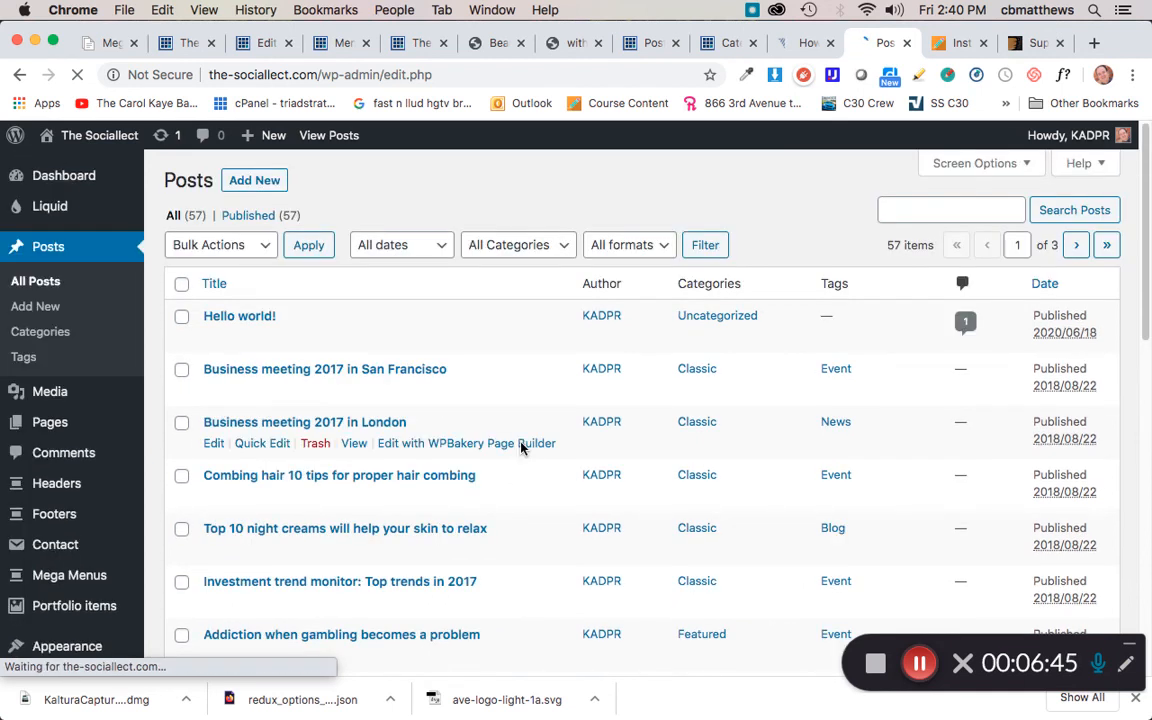